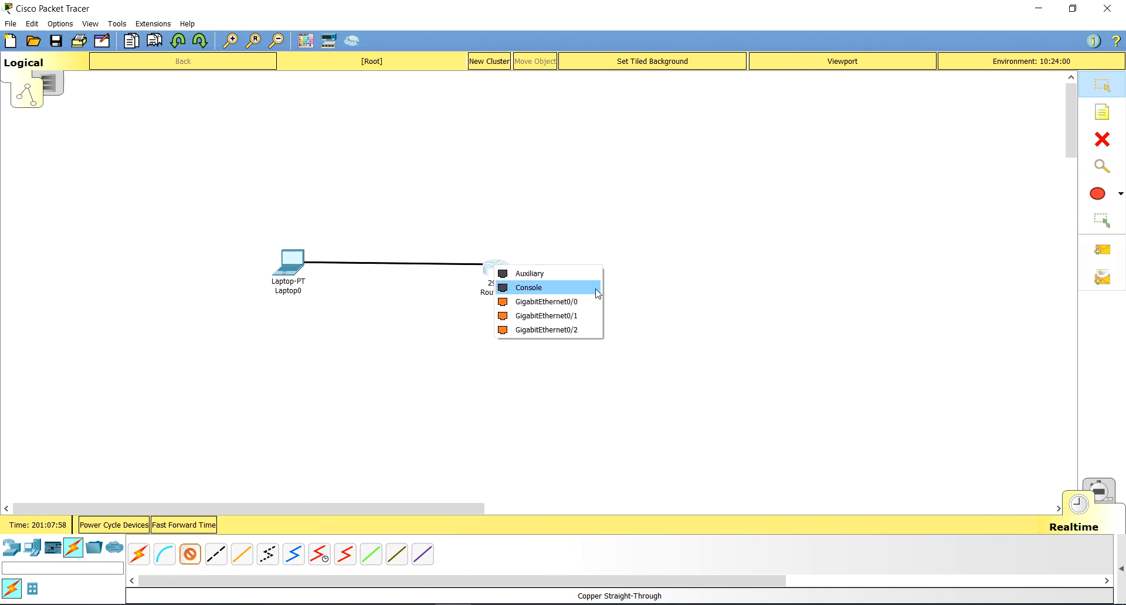
Step: Finish the straight-through cable from Laptop0 by connecting it to Router11's GigabitEthernet0/0 port
{"action": "left_click", "coordinate": [568, 303]}
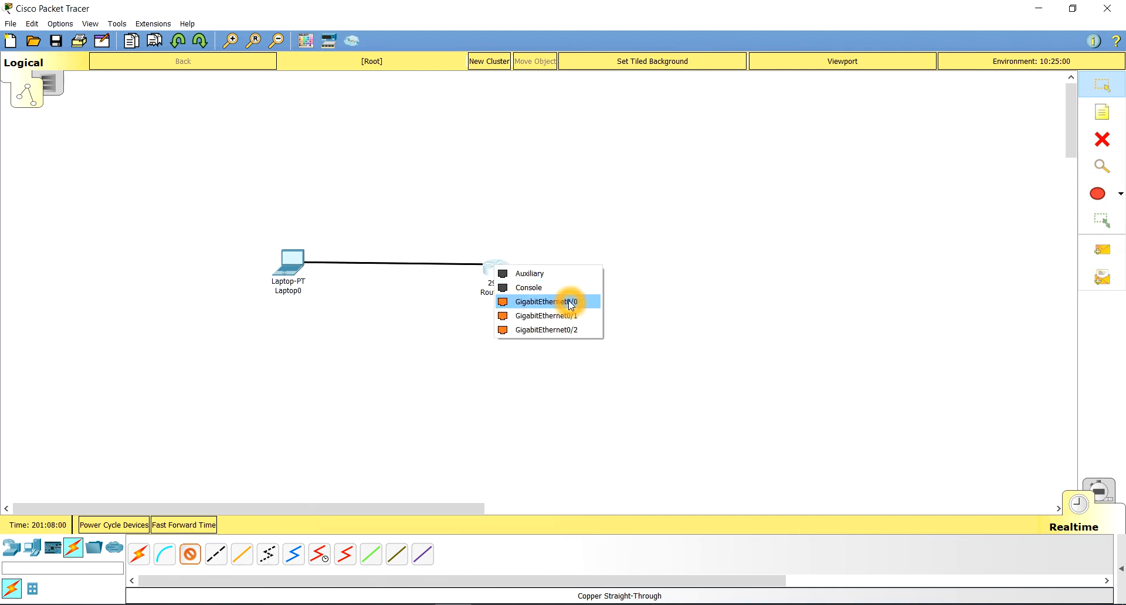
{"action": "left_click", "coordinate": [513, 307]}
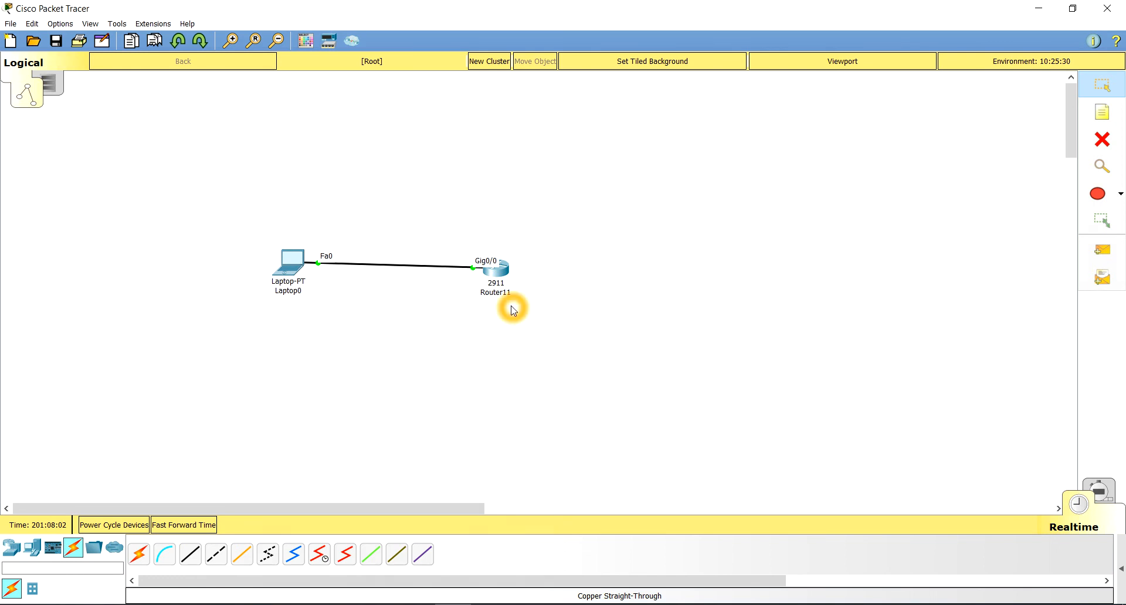
{"action": "left_click", "coordinate": [285, 271]}
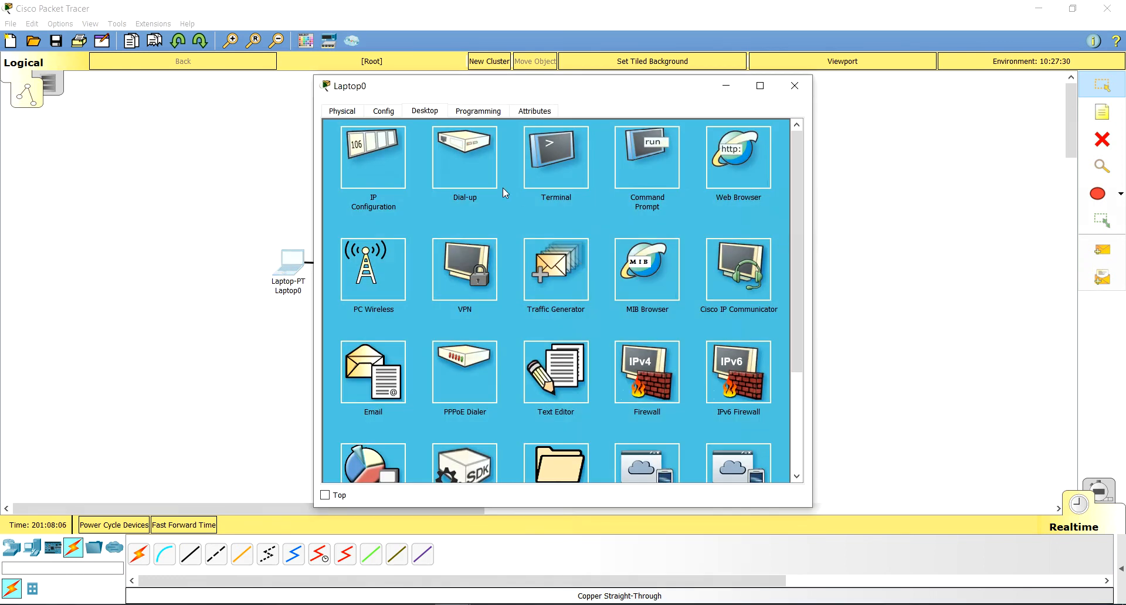
{"action": "left_click", "coordinate": [795, 86]}
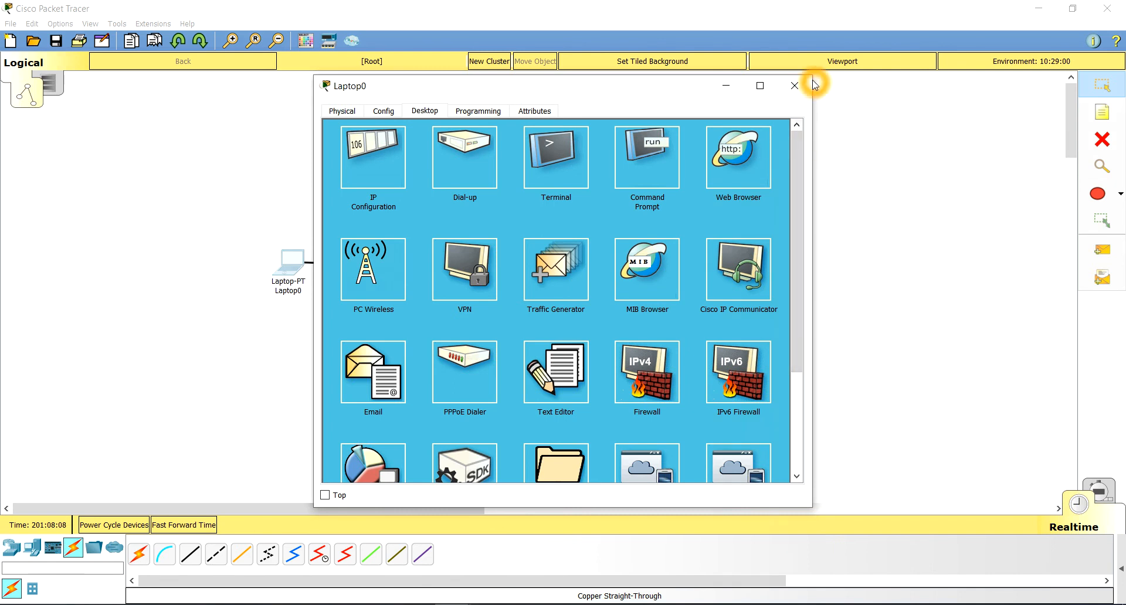
{"action": "left_click", "coordinate": [375, 324]}
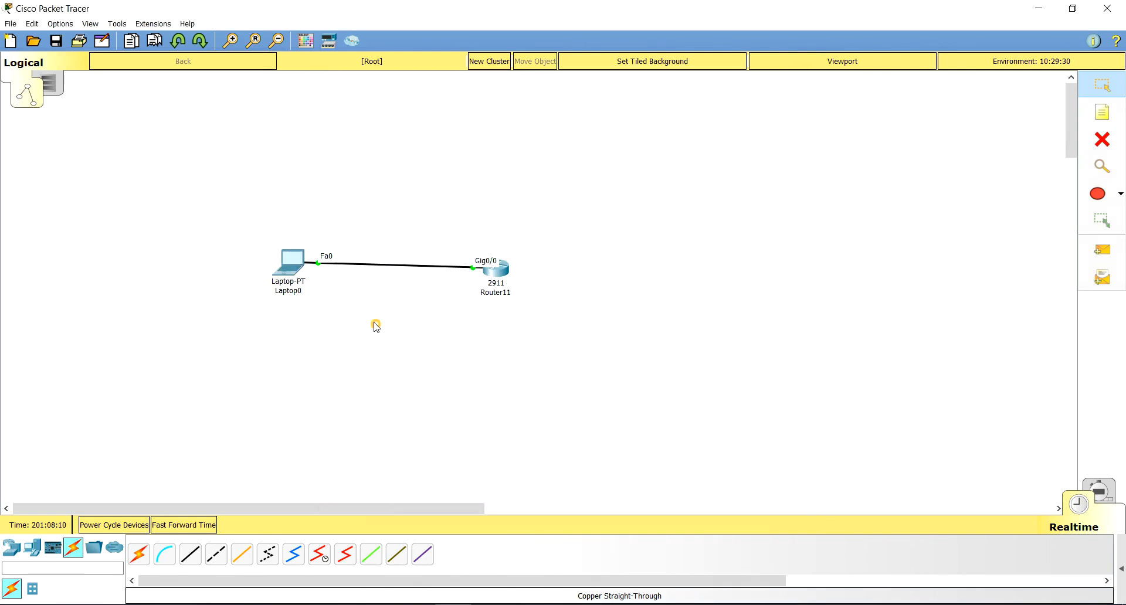
{"action": "left_click", "coordinate": [299, 286]}
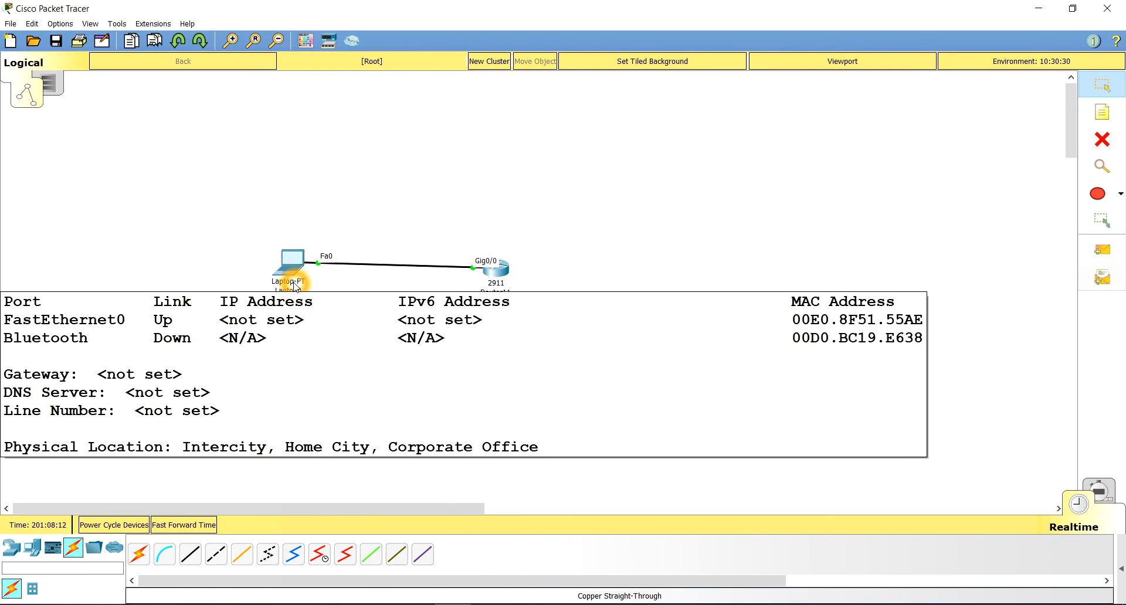
Step: Assign Laptop0 the static IP address 192.168.1.2 with subnet mask 255.255.255.0 and close its IP configuration
{"action": "left_click", "coordinate": [289, 261]}
{"action": "left_click", "coordinate": [655, 164]}
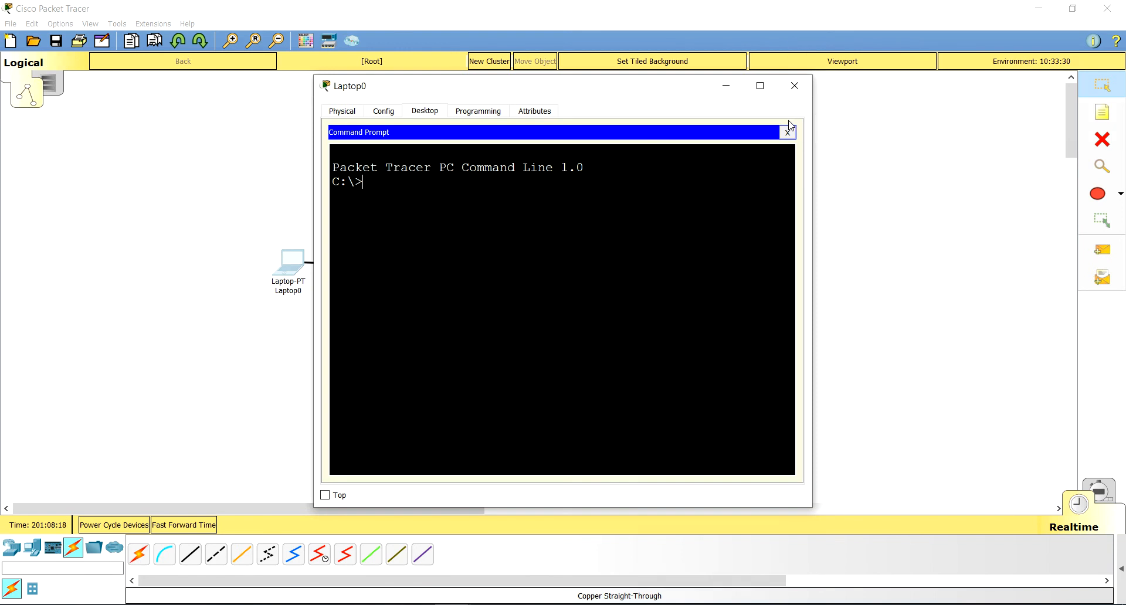
{"action": "left_click", "coordinate": [788, 133]}
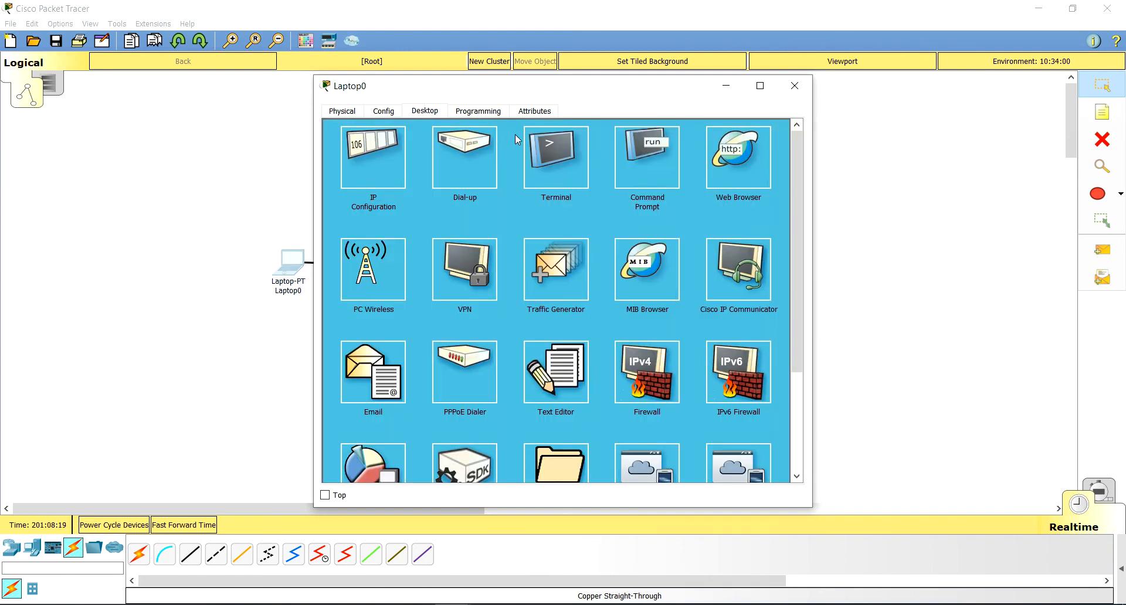
{"action": "left_click", "coordinate": [383, 168]}
{"action": "left_click", "coordinate": [596, 181]}
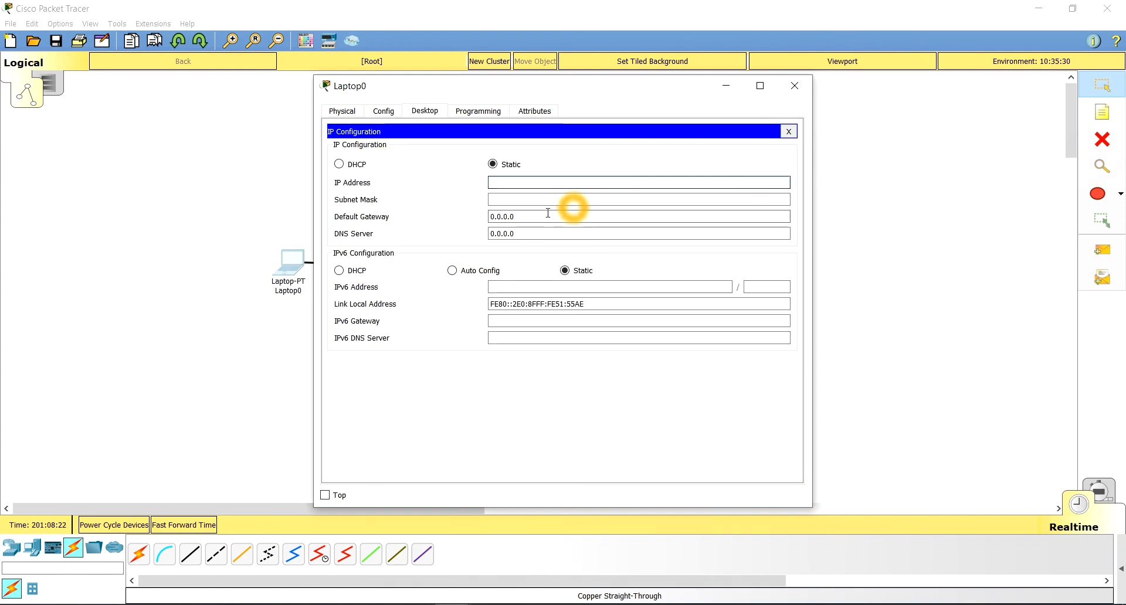
{"action": "type", "text": "192"}
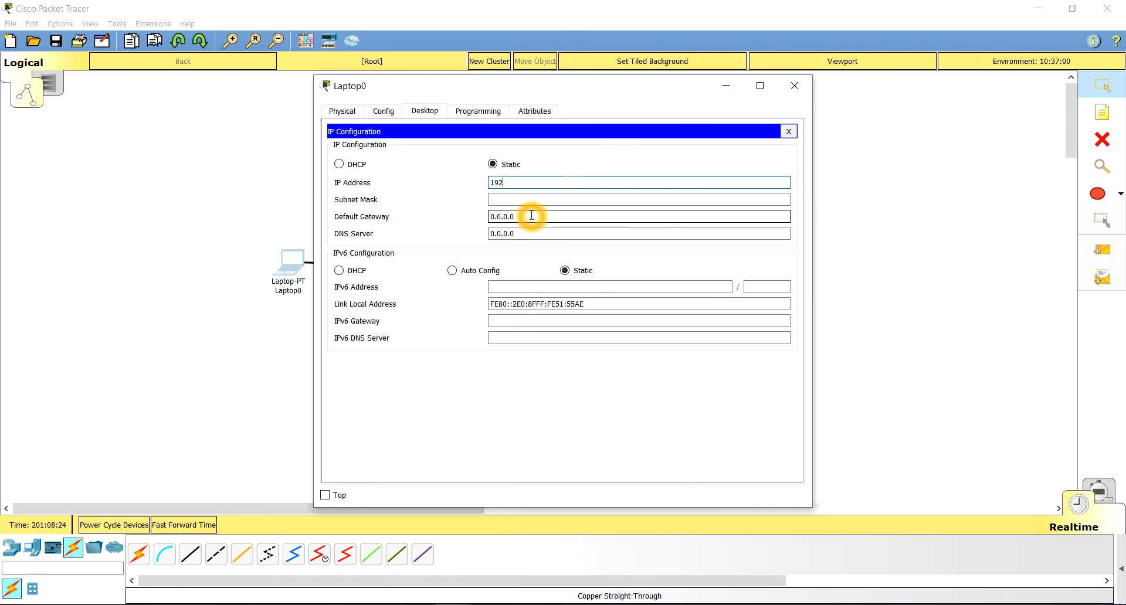
{"action": "type", "text": ".168."}
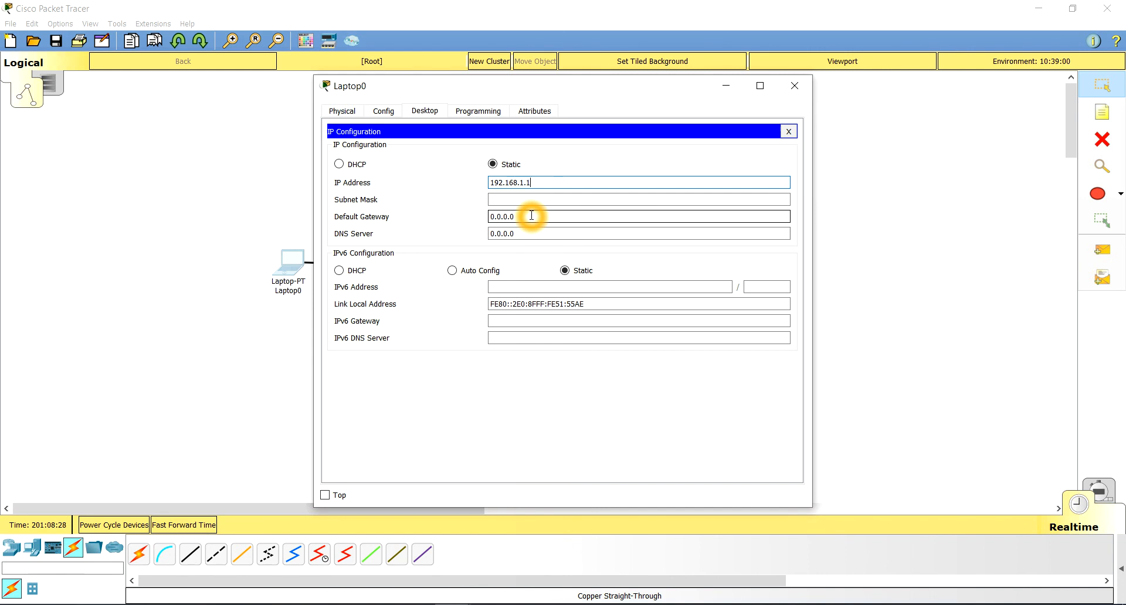
{"action": "type", "text": "1.2"}
{"action": "key", "text": "Tab"}
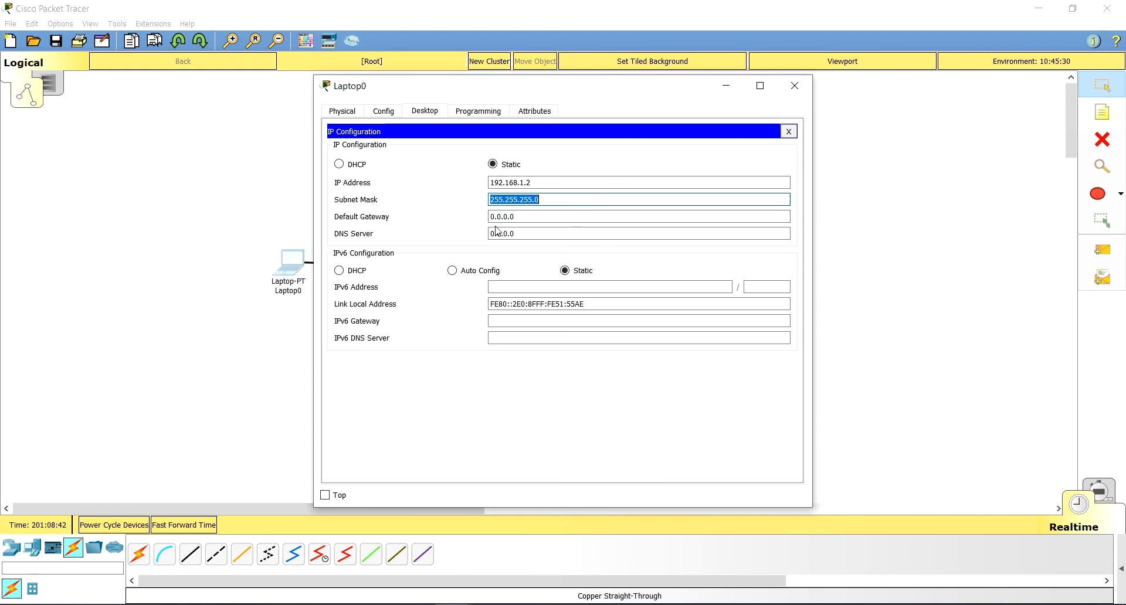
{"action": "left_click", "coordinate": [790, 133]}
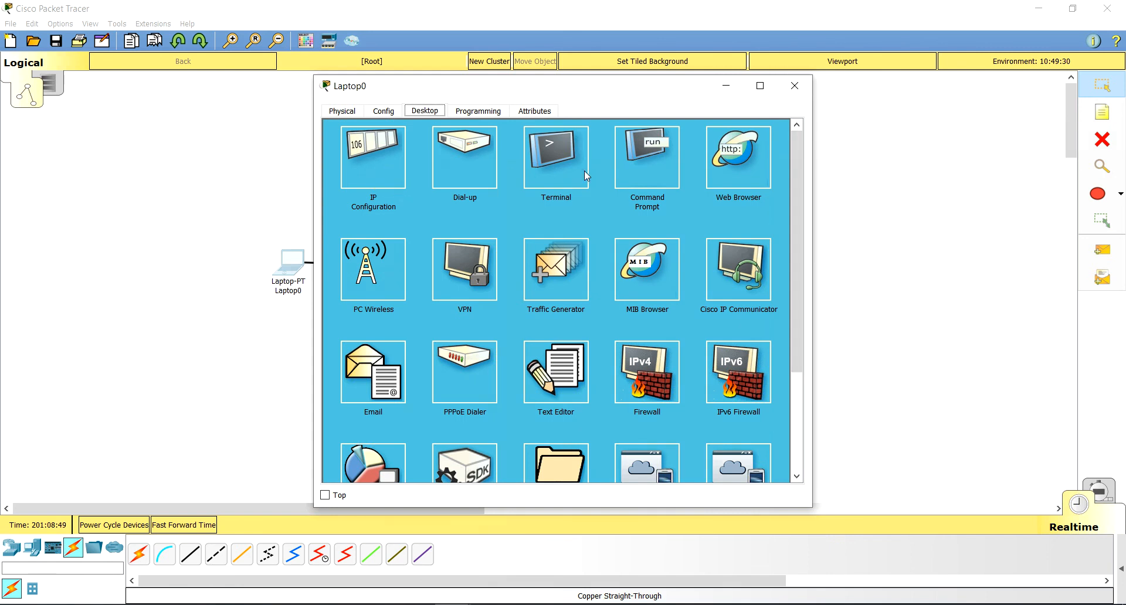
Step: Run ipconfig in Laptop0's command prompt to check its assigned IP address
{"action": "left_click", "coordinate": [644, 166]}
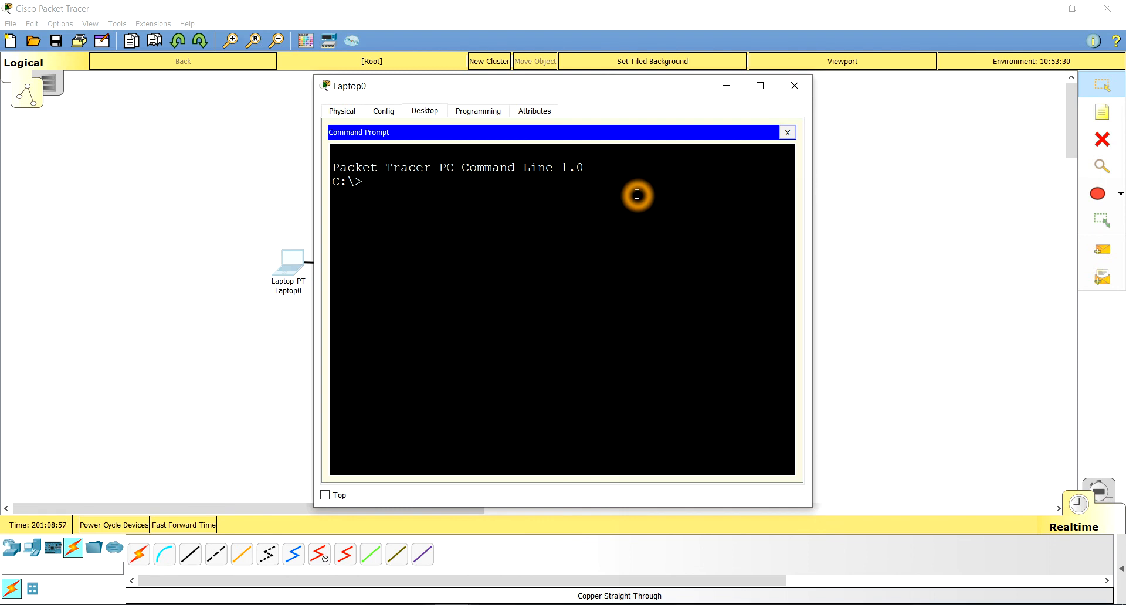
{"action": "type", "text": "ipconfig"}
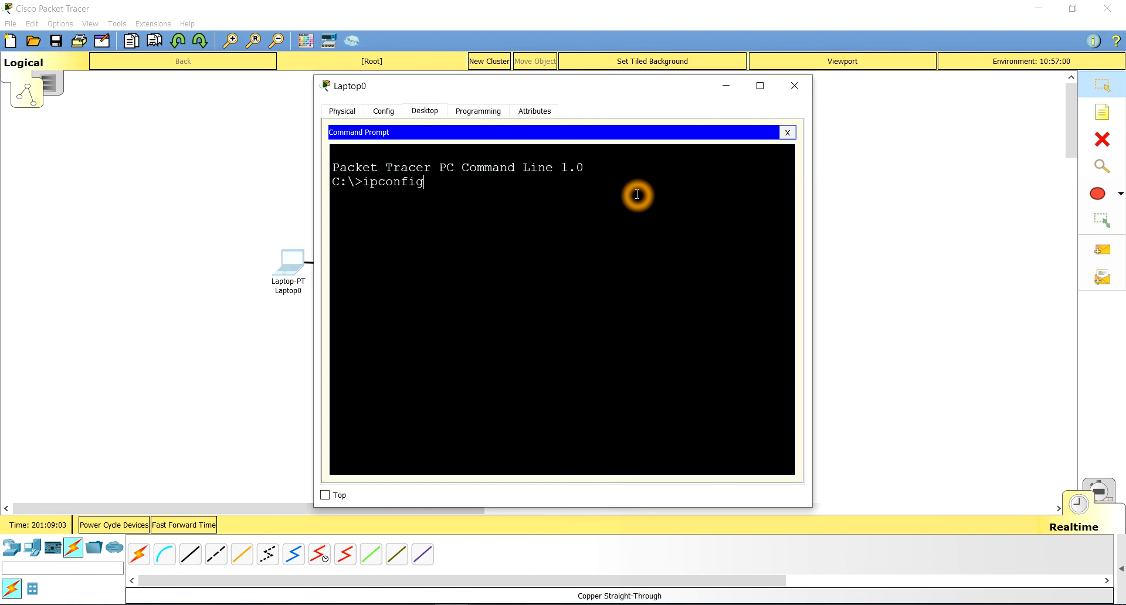
{"action": "key", "text": "Return"}
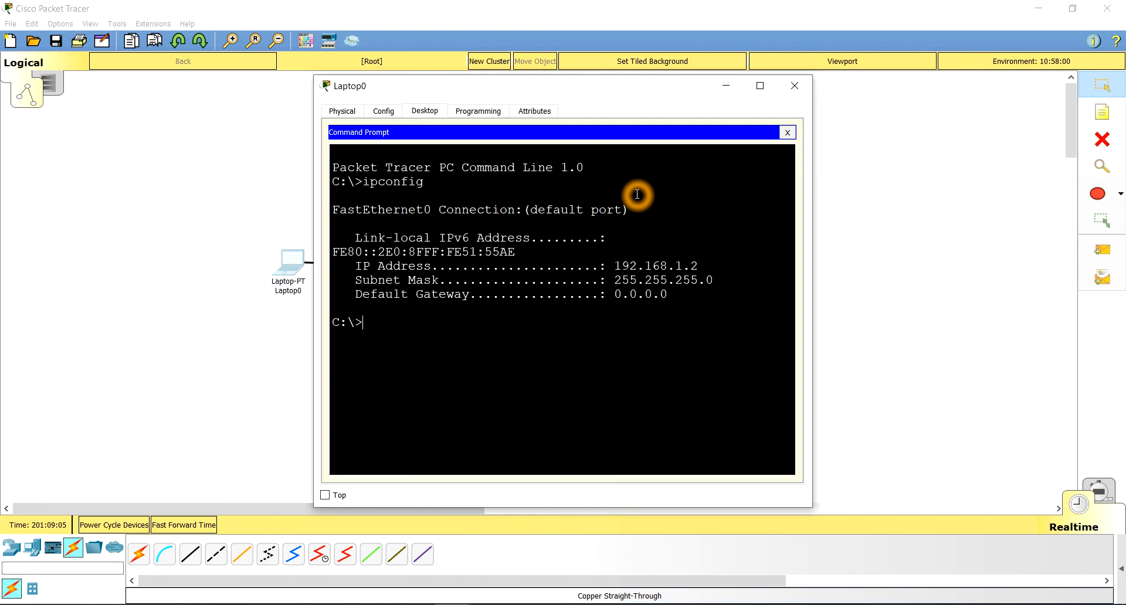
{"action": "left_click_drag", "start_coordinate": [614, 266], "coordinate": [703, 266]}
{"action": "left_click", "coordinate": [535, 335]}
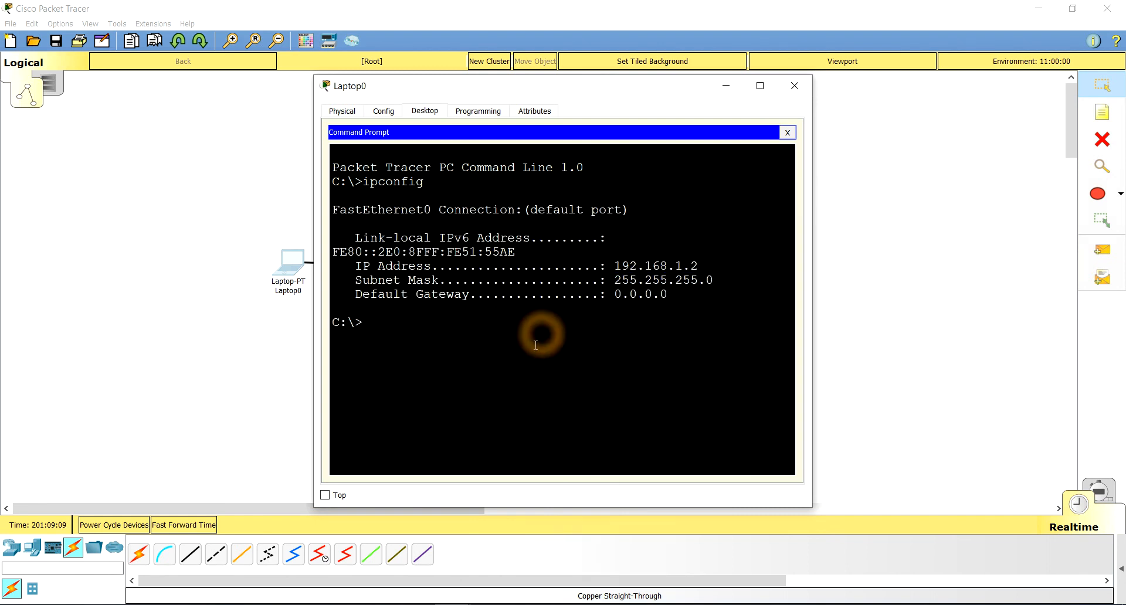
Step: Ping the router at 192.168.1.1 from Laptop0 to test connectivity
{"action": "left_click", "coordinate": [533, 363]}
{"action": "type", "text": "ping"}
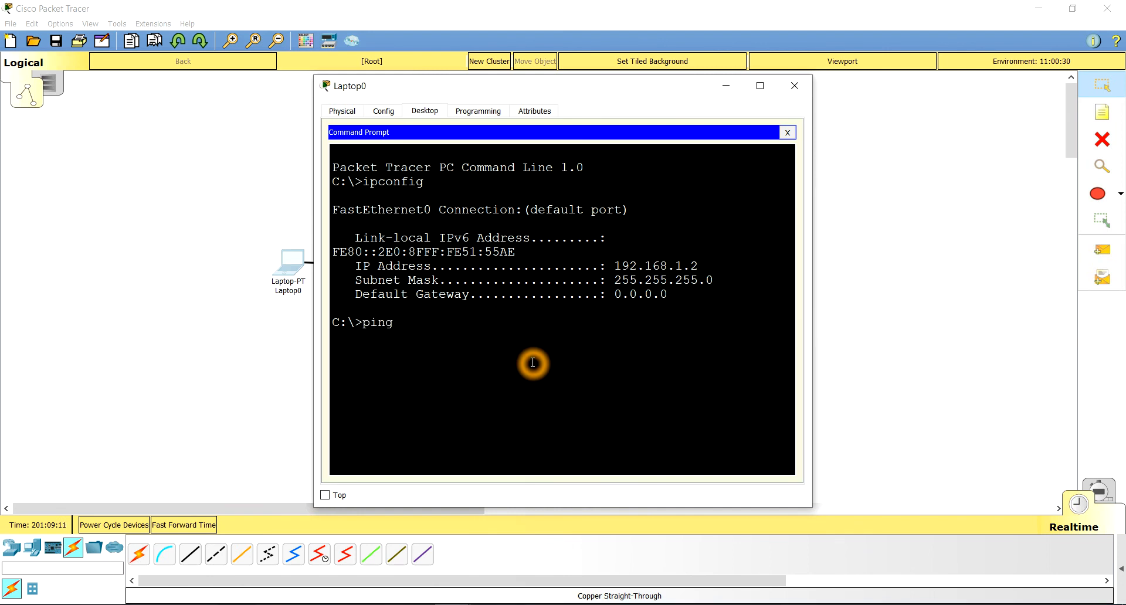
{"action": "type", "text": " 192.168.1.1"}
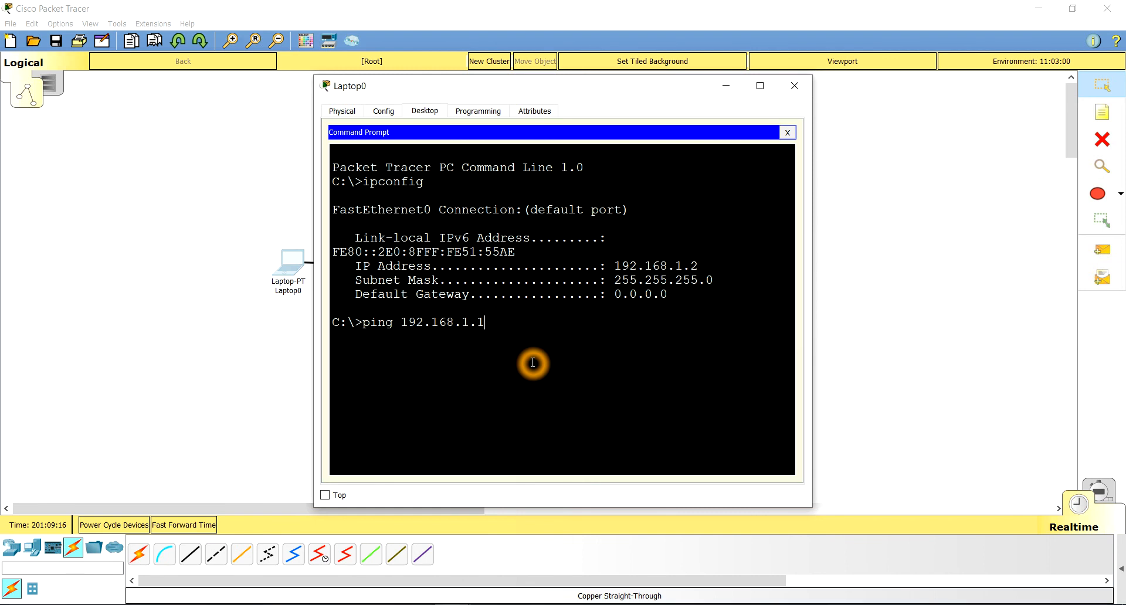
{"action": "key", "text": "Return"}
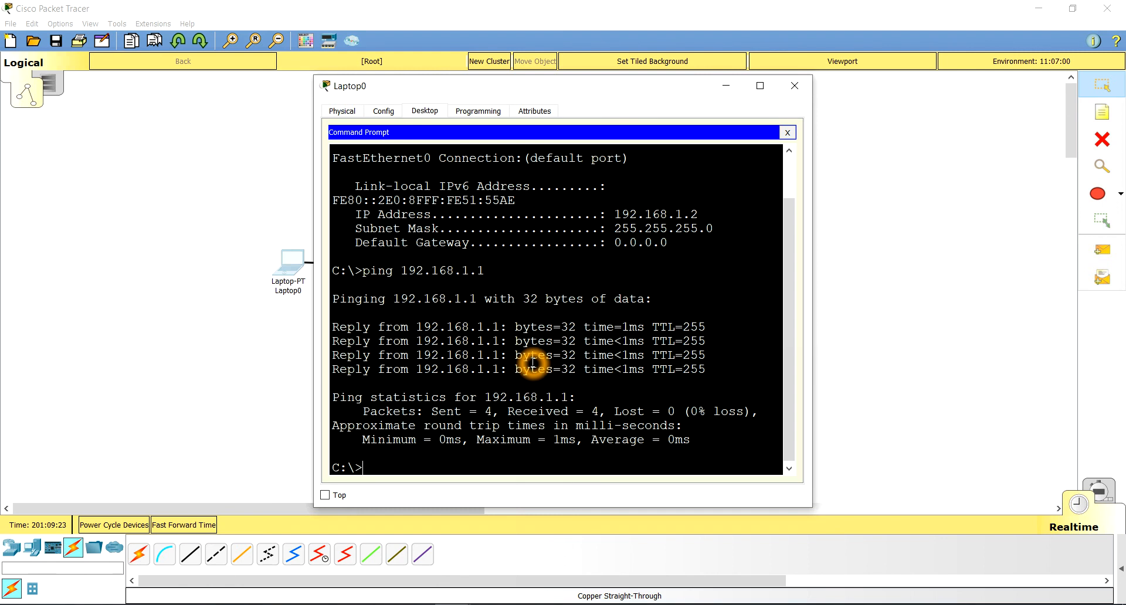
Step: Start a Telnet session from Laptop0 to the router at 192.168.1.1
{"action": "type", "text": "telnet 192.168.1.1"}
{"action": "key", "text": "Return"}
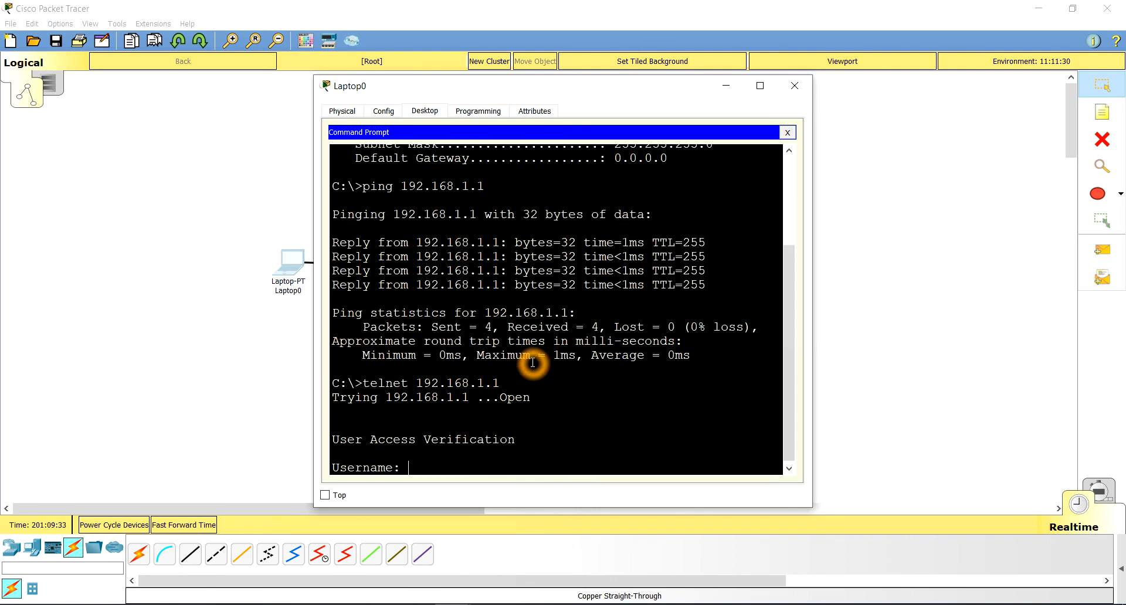
Step: Log in to the router over Telnet with the username cisco and the account password
{"action": "type", "text": "cisco"}
{"action": "key", "text": "Return"}
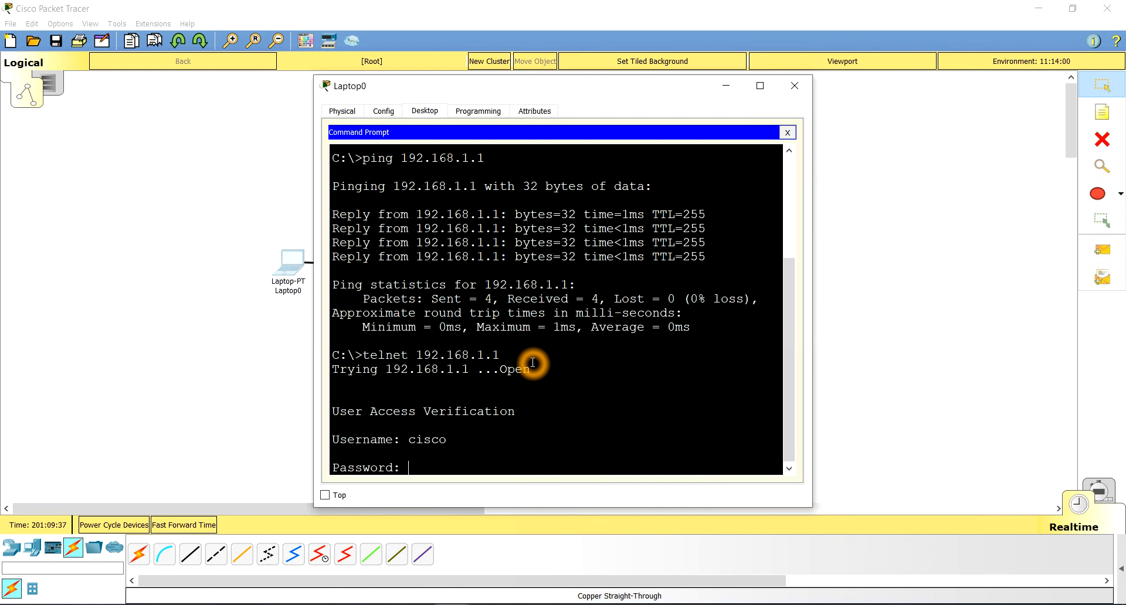
{"action": "key", "text": "Return"}
{"action": "key", "text": "Return"}
{"action": "key", "text": "Return"}
{"action": "key", "text": "Return"}
{"action": "key", "text": "Return"}
{"action": "key", "text": "Return"}
{"action": "key", "text": "Return"}
{"action": "key", "text": "Return"}
{"action": "key", "text": "Return"}
{"action": "key", "text": "Return"}
{"action": "key", "text": "Return"}
{"action": "key", "text": "Return"}
{"action": "key", "text": "Return"}
{"action": "key", "text": "Return"}
{"action": "key", "text": "Return"}
{"action": "key", "text": "Return"}
{"action": "key", "text": "Return"}
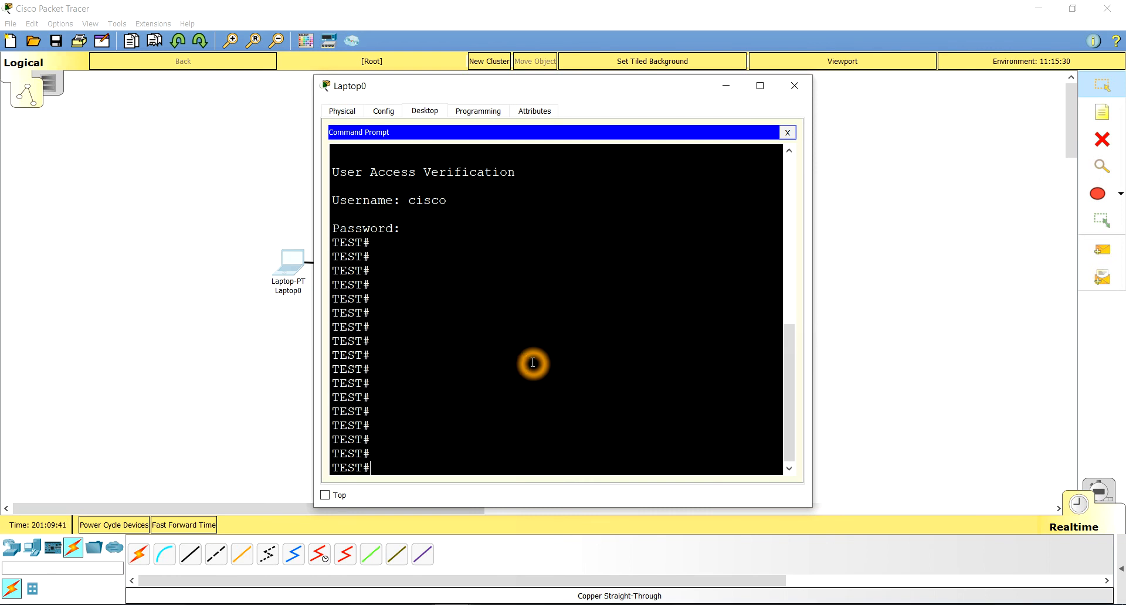
Step: Run show ip int br in the Telnet session and widen the Laptop0 window to read the interface table
{"action": "type", "text": "show ip int b"}
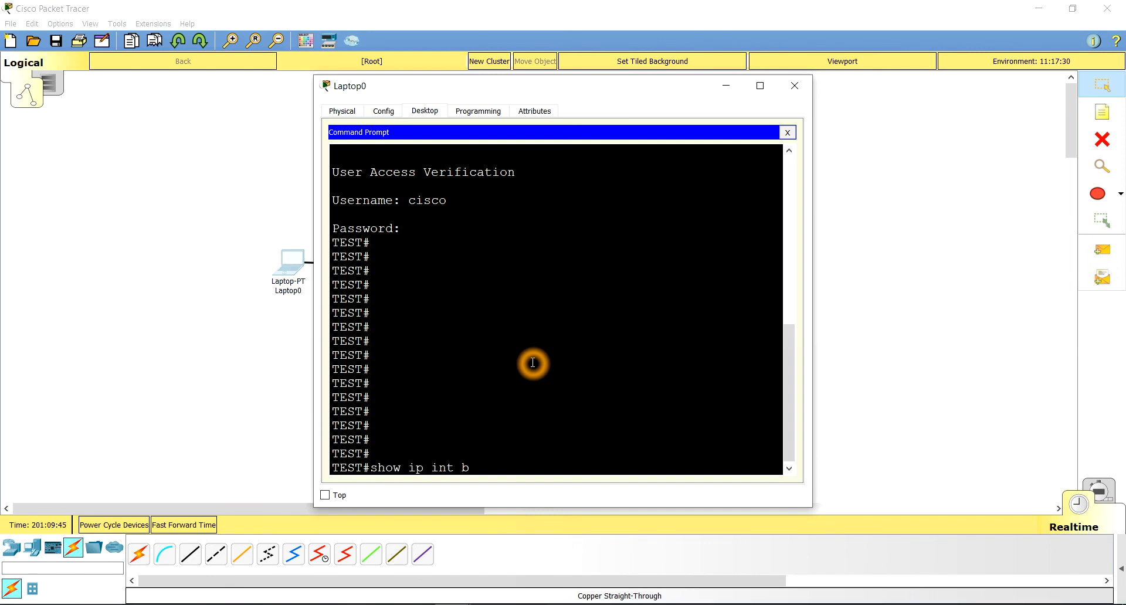
{"action": "type", "text": "r"}
{"action": "key", "text": "Return"}
{"action": "left_click", "coordinate": [745, 267]}
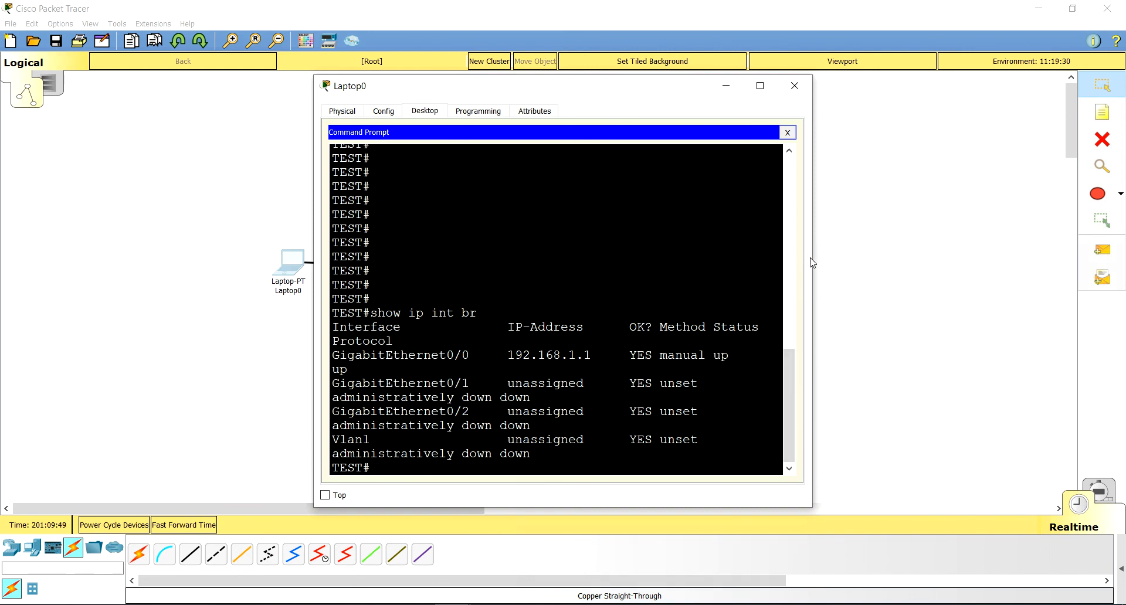
{"action": "left_click_drag", "start_coordinate": [810, 258], "coordinate": [1023, 240]}
{"action": "left_click", "coordinate": [789, 274]}
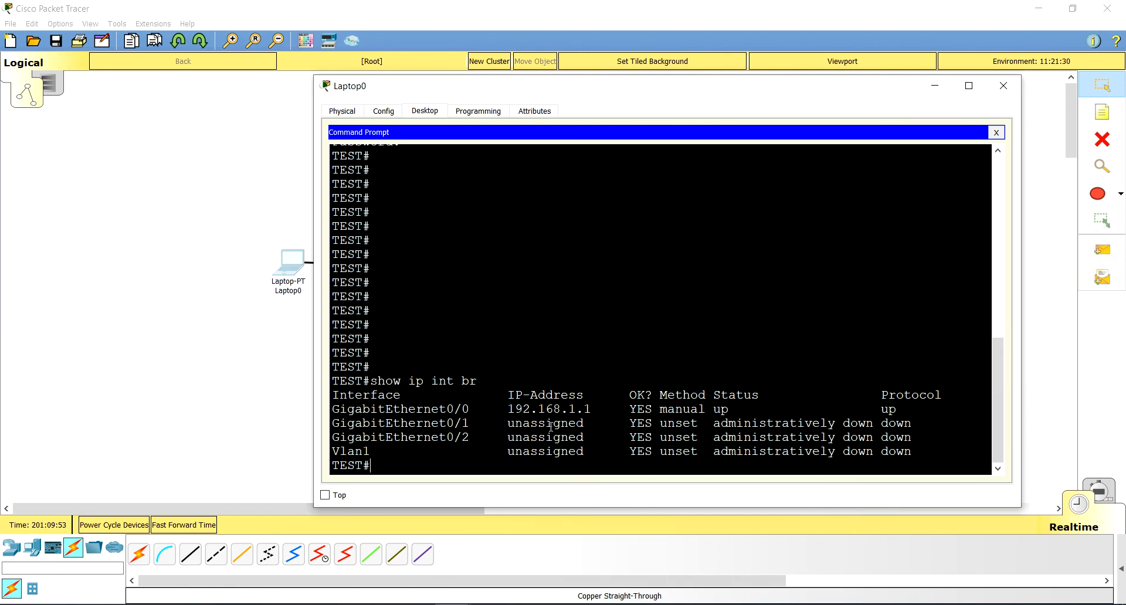
{"action": "left_click", "coordinate": [565, 413]}
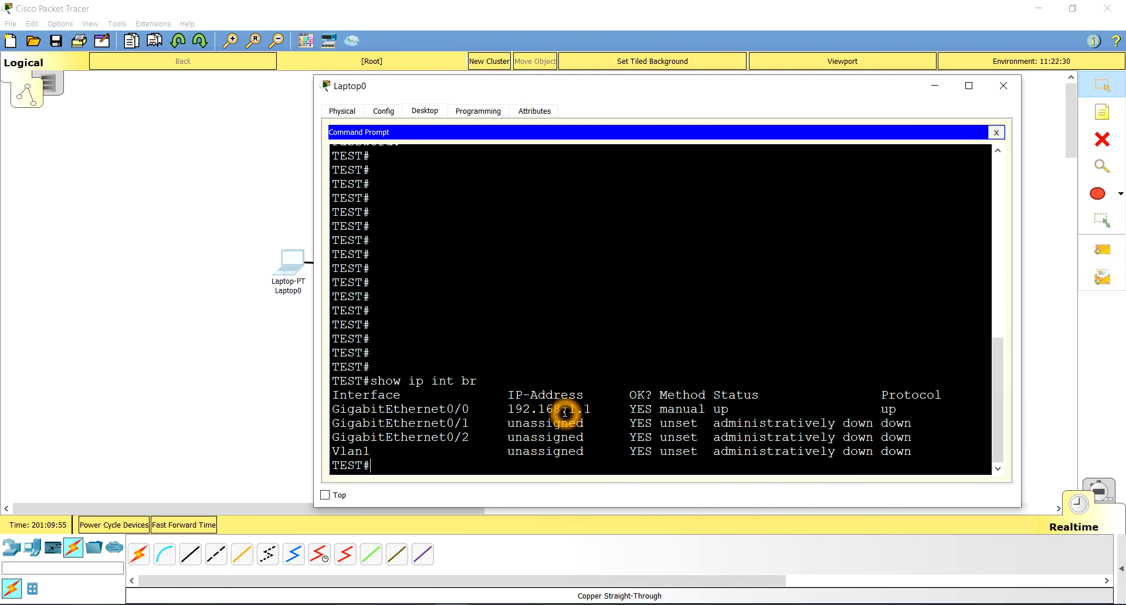
{"action": "left_click", "coordinate": [929, 100]}
{"action": "left_click", "coordinate": [822, 287]}
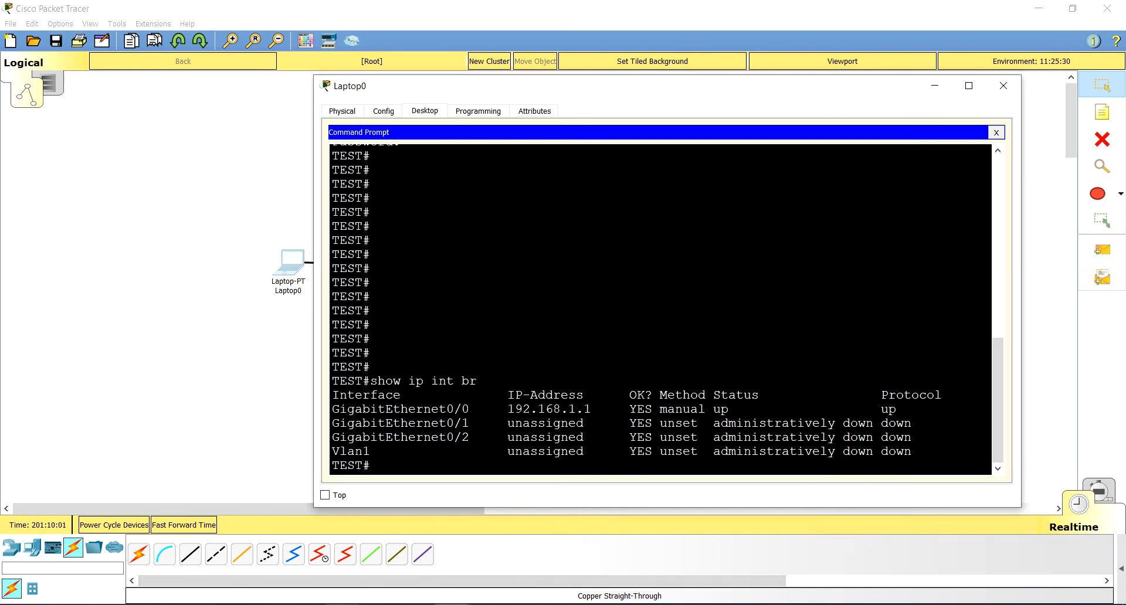
Step: Switch to the PowerPoint presentation and show slide 2, Basic configurations
{"action": "left_click", "coordinate": [344, 604]}
{"action": "left_click", "coordinate": [498, 568]}
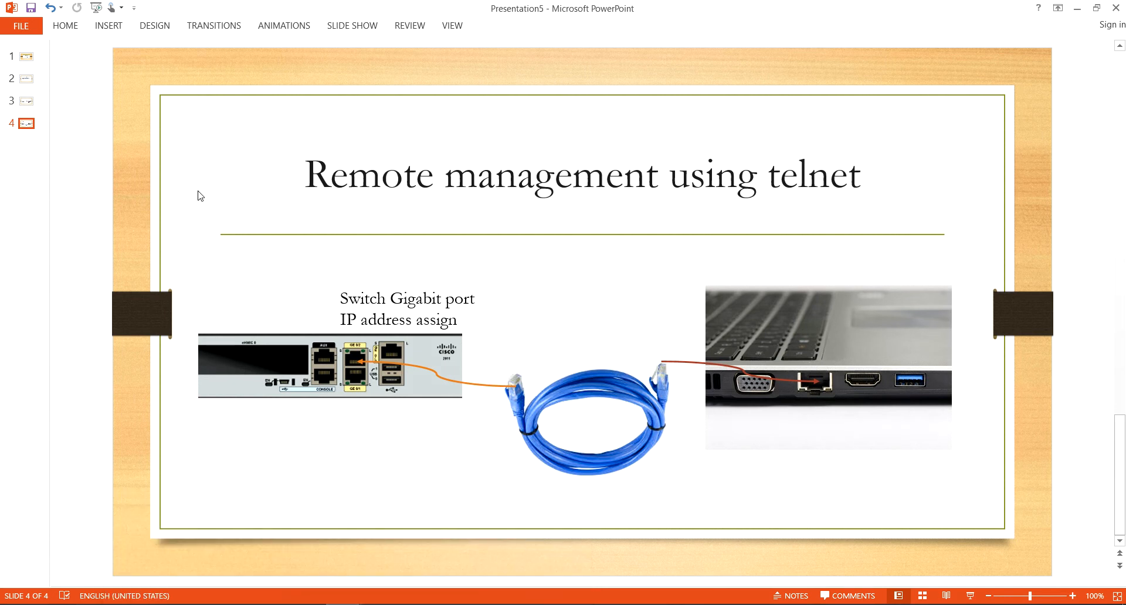
{"action": "left_click", "coordinate": [26, 79]}
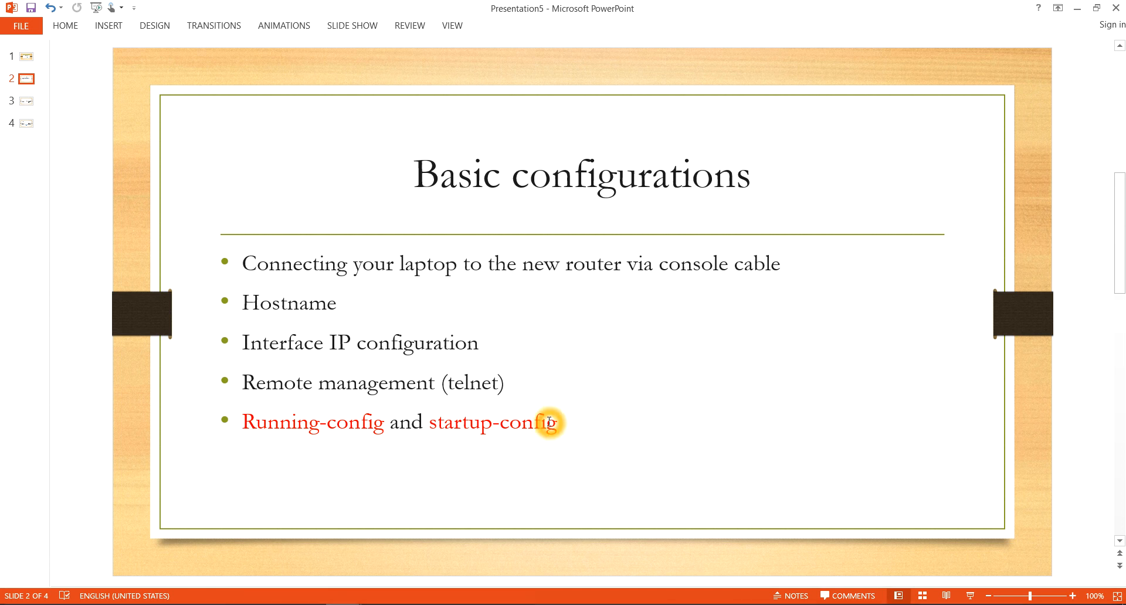
Step: Switch back to Packet Tracer, view Router11's physical device view in a widened window, and close it
{"action": "mouse_move", "coordinate": [447, 601]}
{"action": "left_click", "coordinate": [399, 571]}
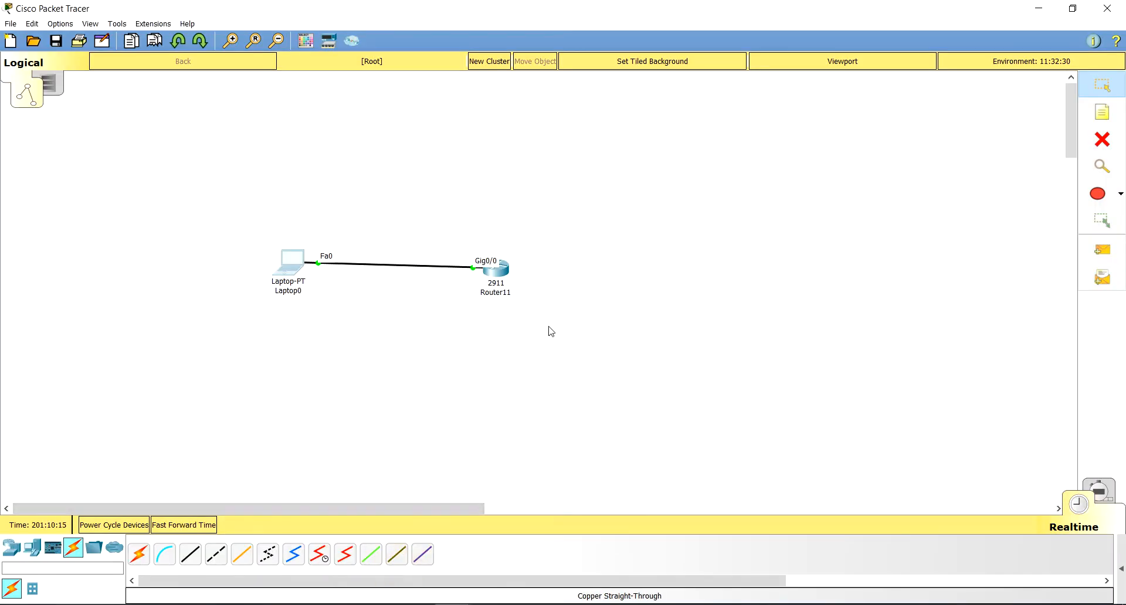
{"action": "left_click", "coordinate": [496, 269]}
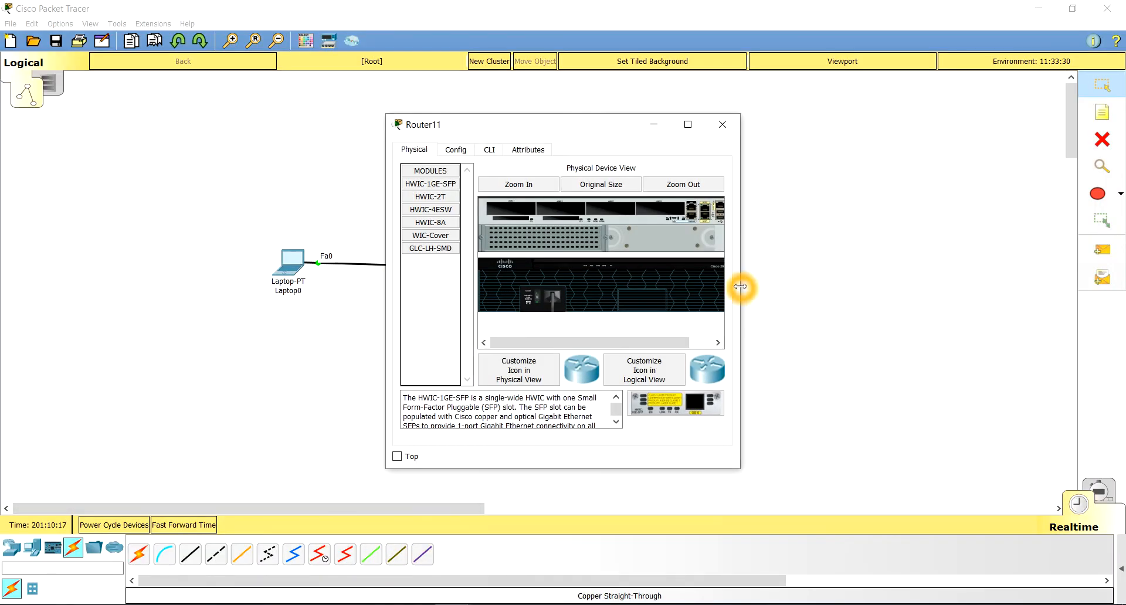
{"action": "left_click_drag", "start_coordinate": [741, 286], "coordinate": [1048, 286]}
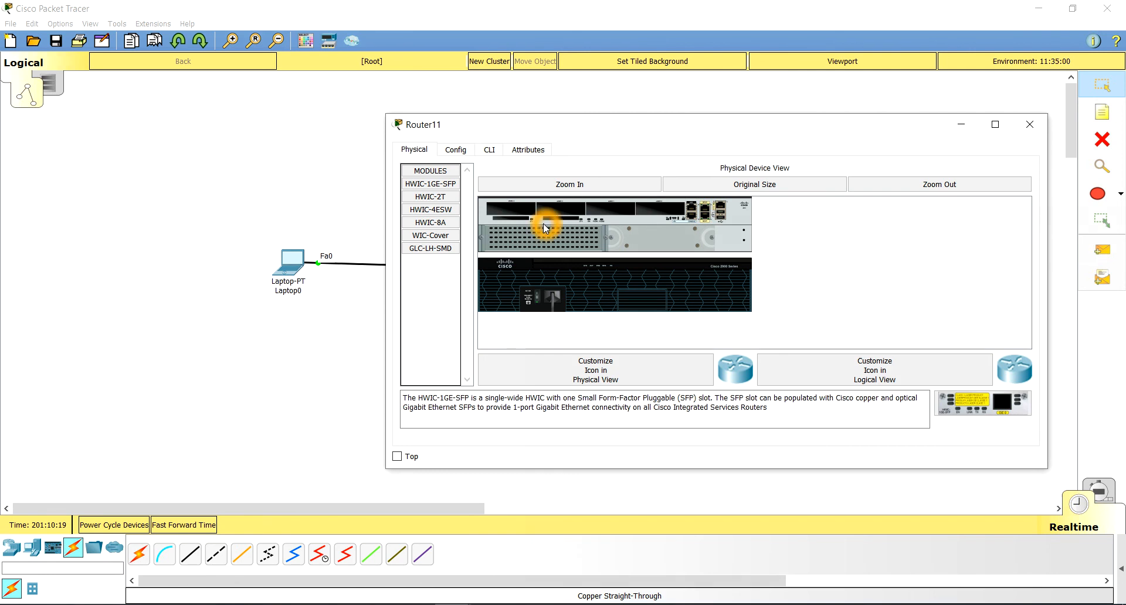
{"action": "left_click", "coordinate": [540, 258]}
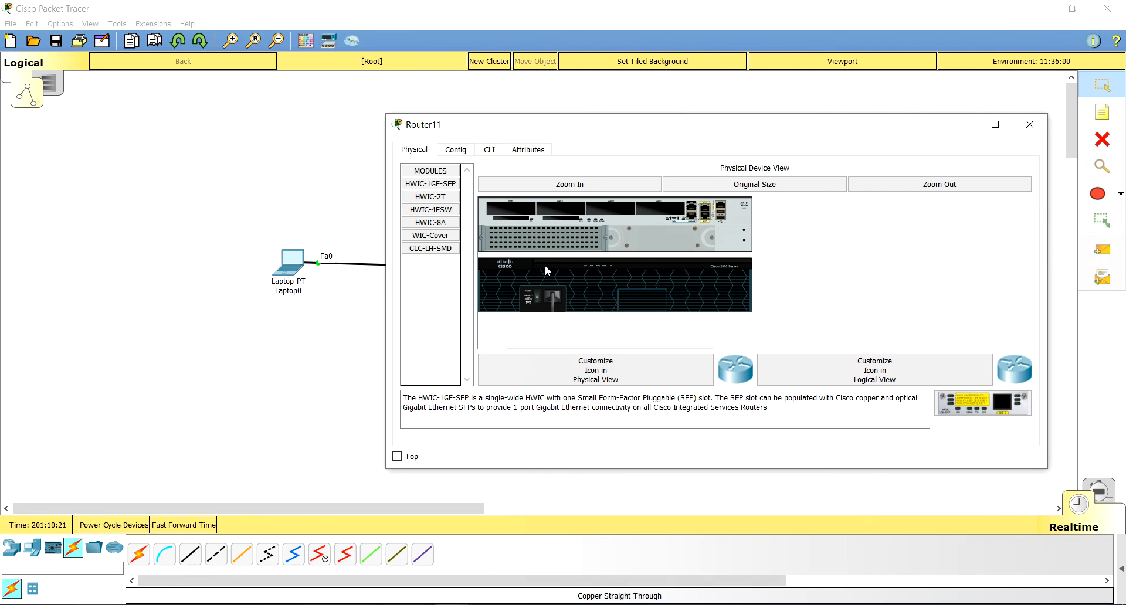
{"action": "left_click", "coordinate": [479, 347]}
{"action": "left_click", "coordinate": [520, 306]}
{"action": "left_click", "coordinate": [1031, 135]}
{"action": "left_click", "coordinate": [1031, 135]}
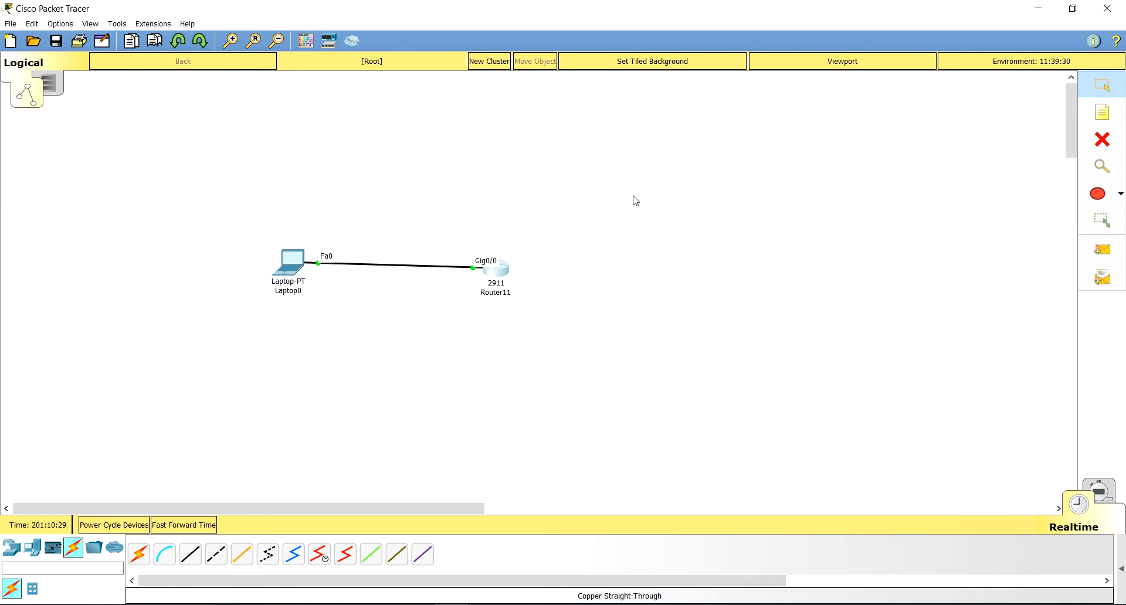
Step: Switch to the PowerPoint presentation and review the Running-config and startup-config bullet on the Basic configurations slide
{"action": "left_click", "coordinate": [424, 274]}
{"action": "left_click", "coordinate": [599, 376]}
{"action": "left_click", "coordinate": [498, 281]}
{"action": "mouse_move", "coordinate": [498, 280]}
{"action": "mouse_move", "coordinate": [343, 604]}
{"action": "left_click", "coordinate": [489, 556]}
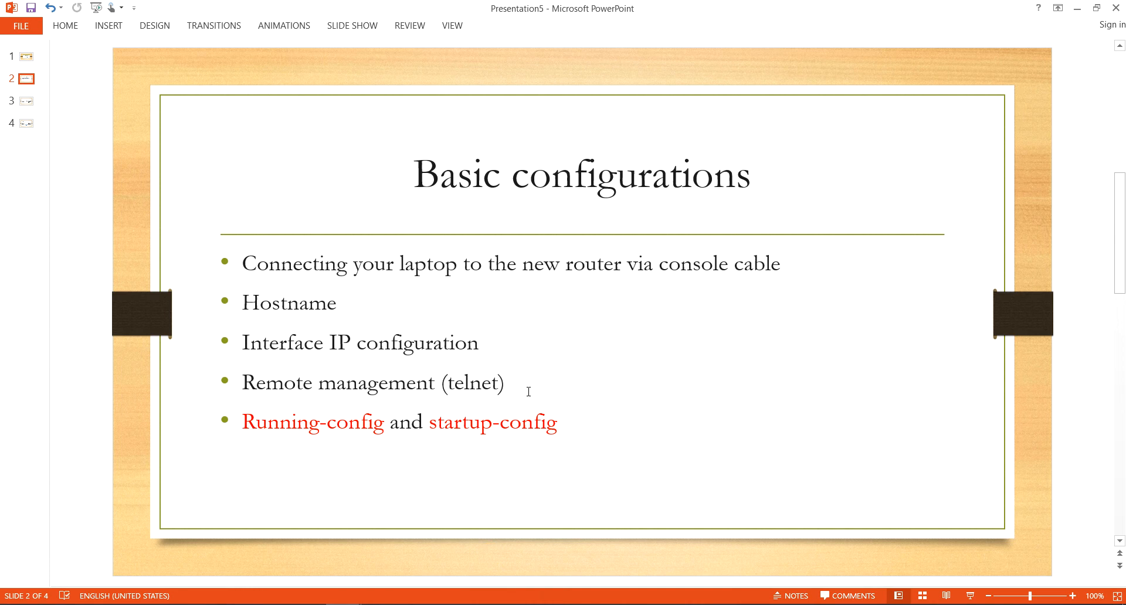
{"action": "left_click", "coordinate": [293, 428]}
{"action": "left_click", "coordinate": [324, 433]}
Step: Switch to Packet Tracer's Laptop0 window and activate the Telnet session in its Command Prompt
{"action": "left_click", "coordinate": [452, 604]}
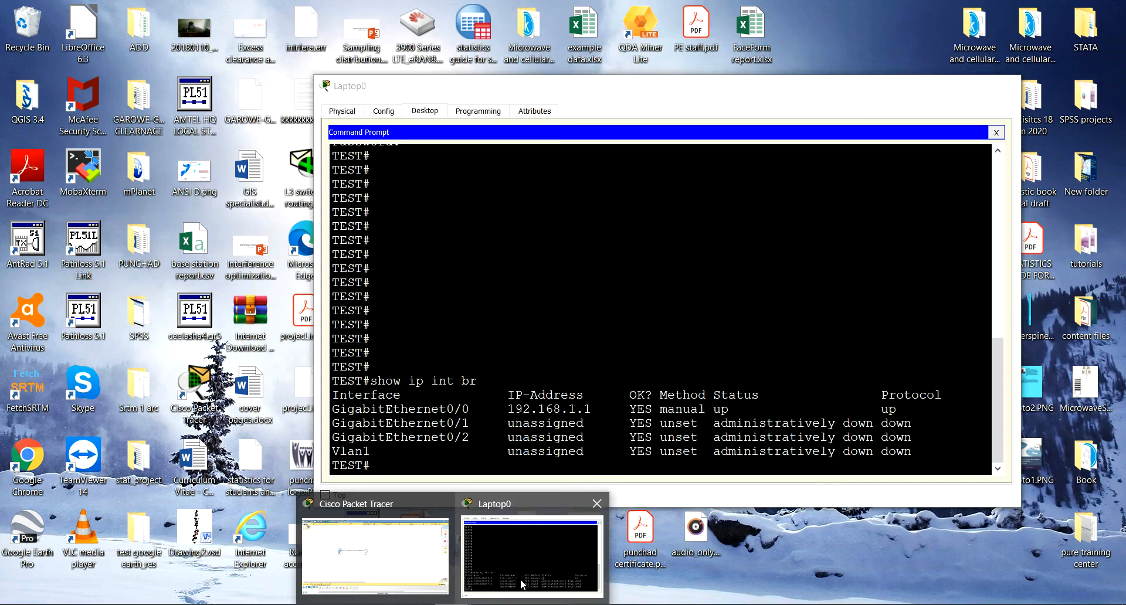
{"action": "left_click", "coordinate": [521, 585]}
{"action": "left_click", "coordinate": [479, 482]}
{"action": "left_click", "coordinate": [493, 471]}
{"action": "left_click", "coordinate": [488, 469]}
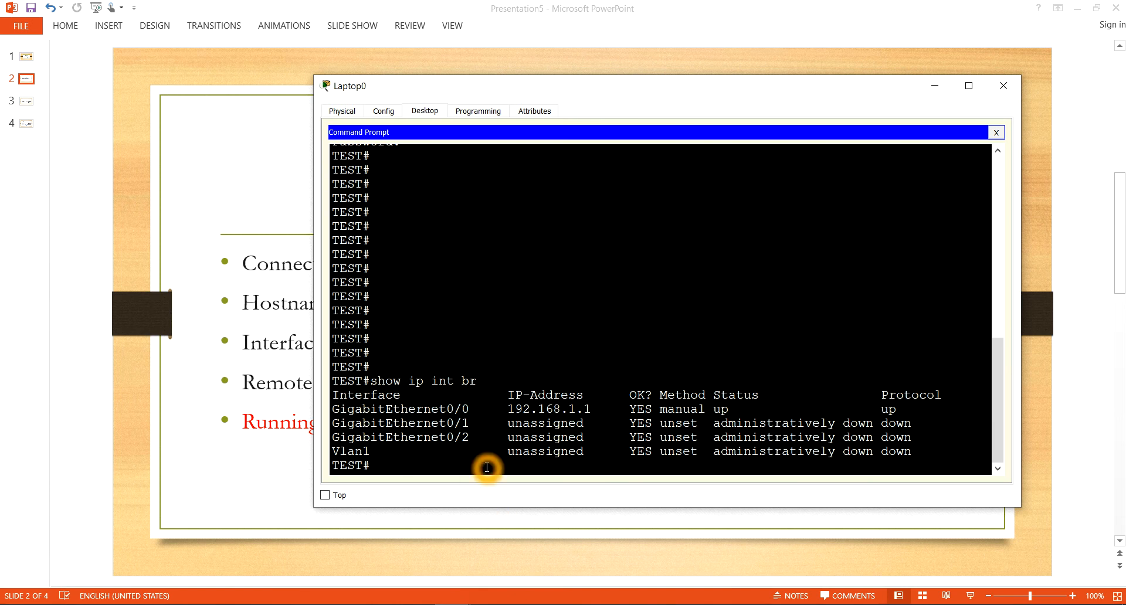
Step: Enter the router's global configuration mode with conf t and return to privileged mode with end
{"action": "key", "text": "Return"}
{"action": "key", "text": "Return"}
{"action": "key", "text": "Return"}
{"action": "type", "text": "conf t"}
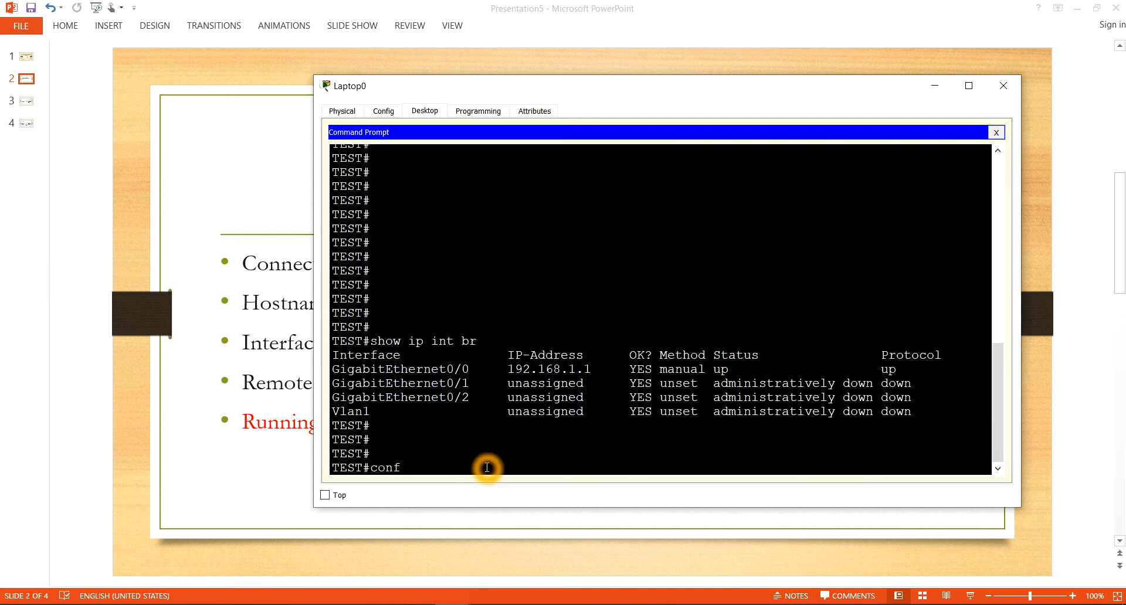
{"action": "key", "text": "Return"}
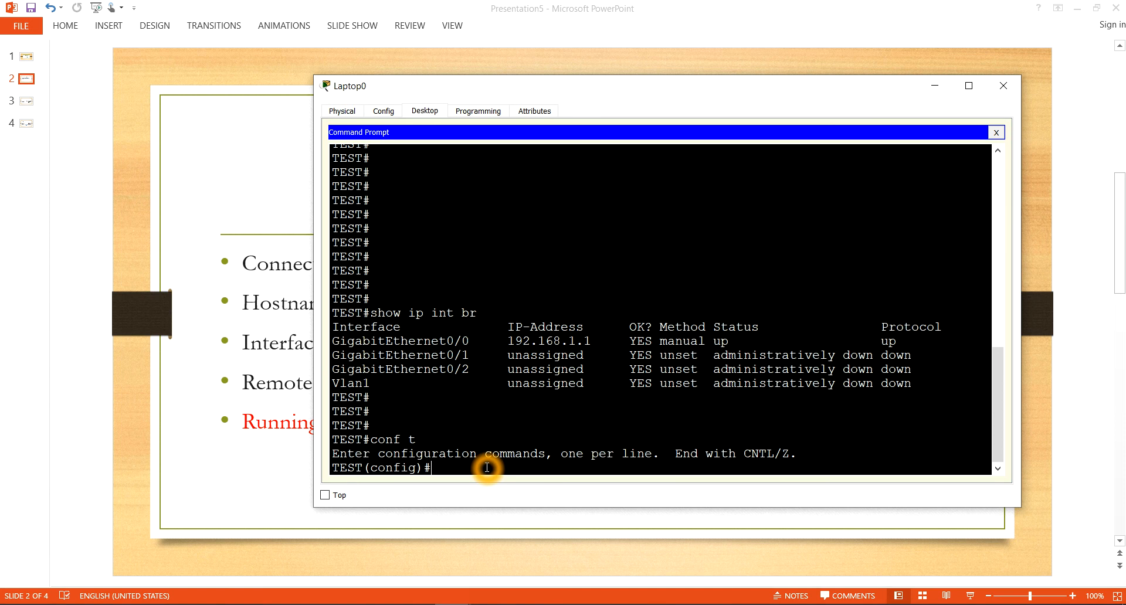
{"action": "type", "text": "end"}
{"action": "key", "text": "Return"}
{"action": "key", "text": "Return"}
{"action": "key", "text": "Return"}
{"action": "key", "text": "Return"}
{"action": "key", "text": "Return"}
{"action": "key", "text": "Return"}
{"action": "key", "text": "Return"}
{"action": "key", "text": "Return"}
{"action": "key", "text": "Return"}
{"action": "key", "text": "Return"}
{"action": "key", "text": "Return"}
{"action": "key", "text": "Return"}
{"action": "key", "text": "Return"}
{"action": "key", "text": "Return"}
{"action": "key", "text": "Return"}
{"action": "key", "text": "Return"}
{"action": "key", "text": "Return"}
{"action": "key", "text": "Return"}
{"action": "key", "text": "Return"}
{"action": "key", "text": "Return"}
{"action": "key", "text": "Return"}
{"action": "type", "text": "copy run"}
{"action": "key", "text": "Tab"}
{"action": "type", "text": "st"}
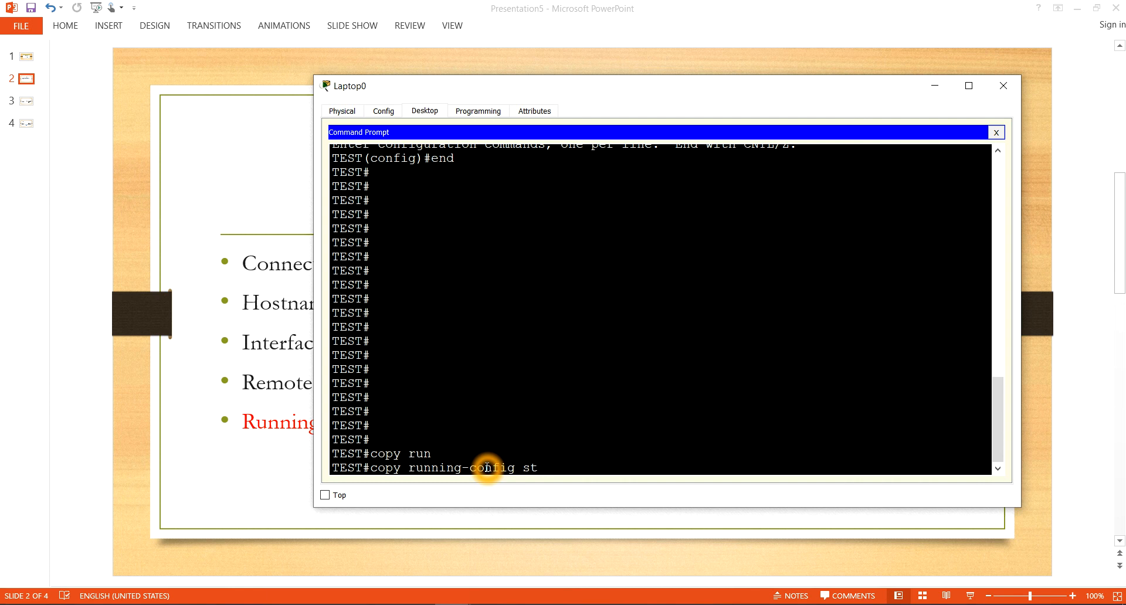
{"action": "key", "text": "BackSpace"}
{"action": "key", "text": "BackSpace"}
{"action": "key", "text": "BackSpace"}
{"action": "key", "text": "BackSpace"}
{"action": "key", "text": "BackSpace"}
{"action": "key", "text": "BackSpace"}
{"action": "key", "text": "BackSpace"}
{"action": "key", "text": "BackSpace"}
{"action": "key", "text": "BackSpace"}
{"action": "key", "text": "BackSpace"}
{"action": "key", "text": "BackSpace"}
{"action": "key", "text": "BackSpace"}
{"action": "key", "text": "BackSpace"}
{"action": "key", "text": "BackSpace"}
{"action": "key", "text": "BackSpace"}
{"action": "key", "text": "BackSpace"}
{"action": "key", "text": "BackSpace"}
{"action": "key", "text": "BackSpace"}
{"action": "key", "text": "BackSpace"}
{"action": "key", "text": "BackSpace"}
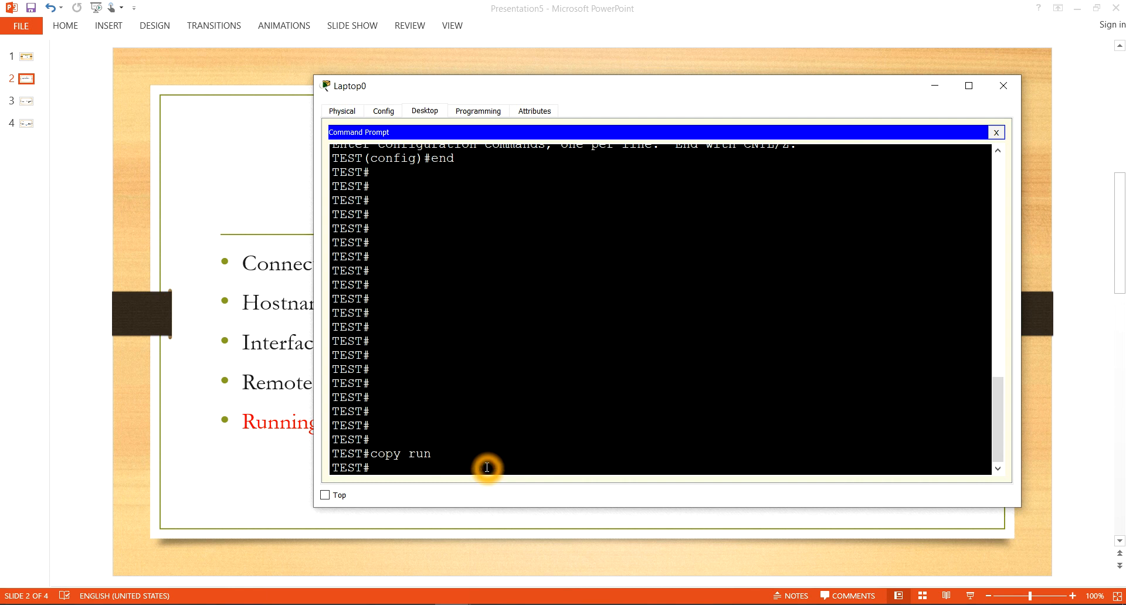
Step: Run show startup-config on the router to check for a saved configuration
{"action": "type", "text": "show star"}
{"action": "key", "text": "Tab"}
{"action": "key", "text": "Return"}
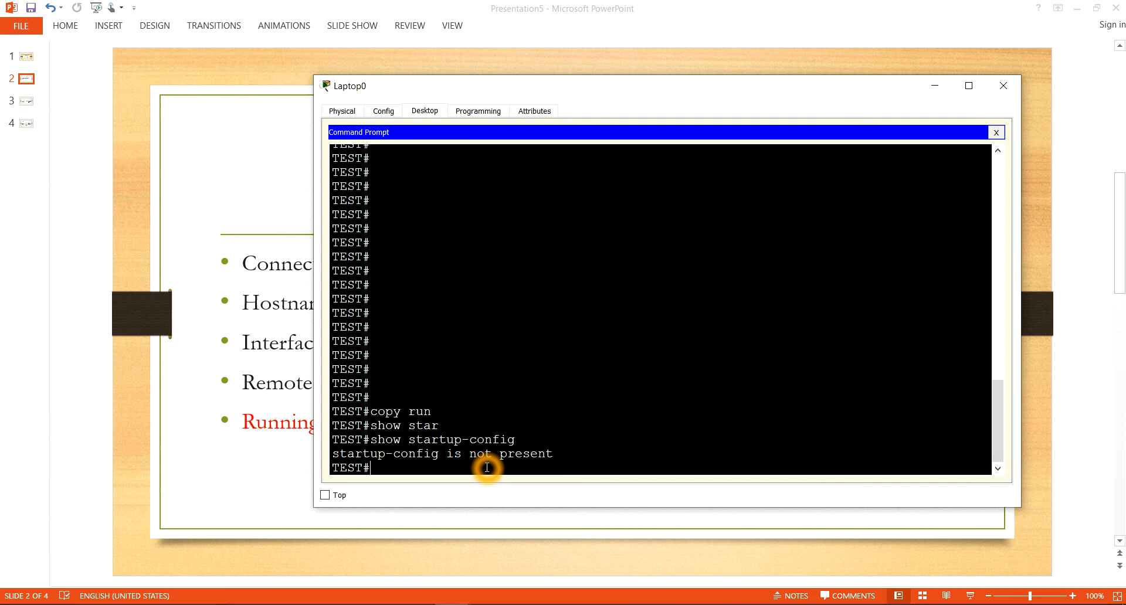
Step: Save the router's configuration with copy running-config startup-config, accepting the default destination filename
{"action": "type", "text": "copy run"}
{"action": "key", "text": "Tab"}
{"action": "type", "text": "star"}
{"action": "key", "text": "Tab"}
{"action": "key", "text": "Return"}
Step: Run show startup-config and page through the saved configuration to its end
{"action": "key", "text": "Return"}
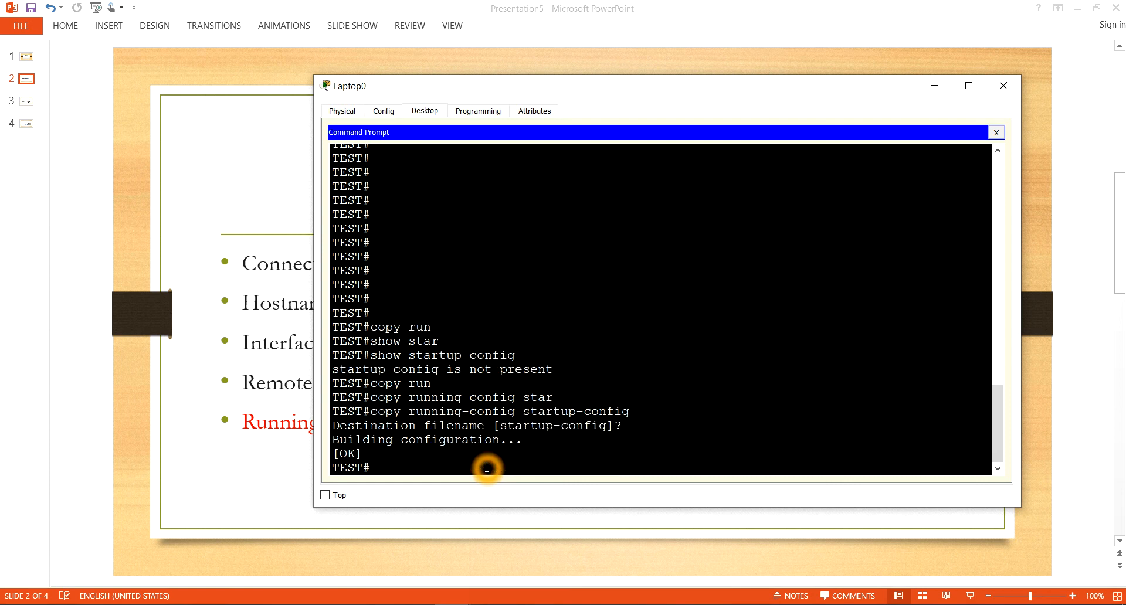
{"action": "key", "text": "Return"}
{"action": "key", "text": "Return"}
{"action": "key", "text": "Return"}
{"action": "key", "text": "Return"}
{"action": "type", "text": "show"}
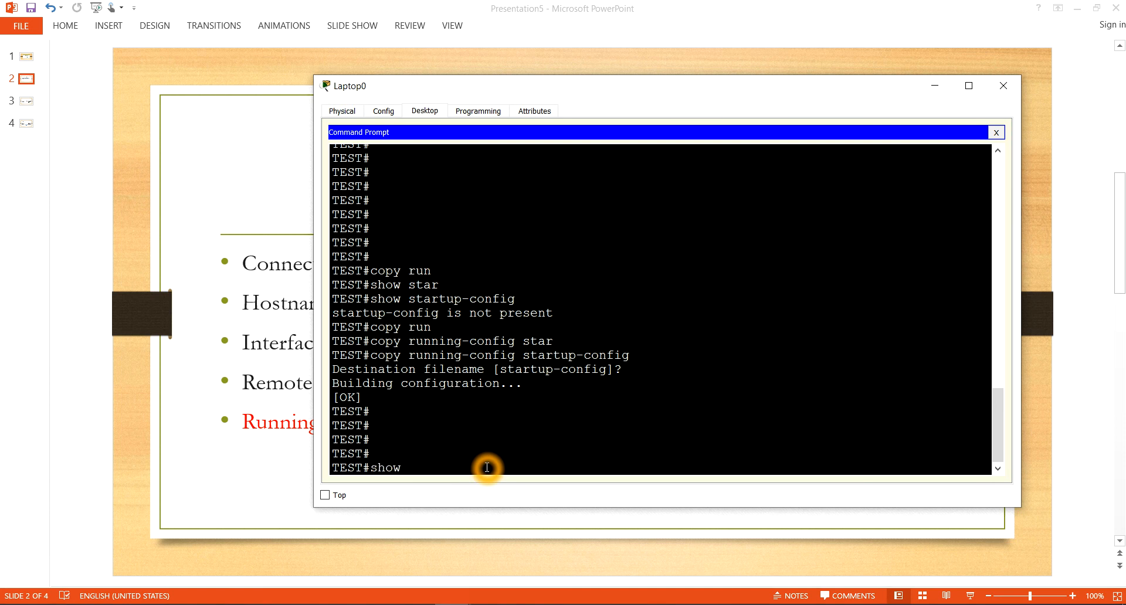
{"action": "type", "text": " star"}
{"action": "key", "text": "Tab"}
{"action": "key", "text": "Return"}
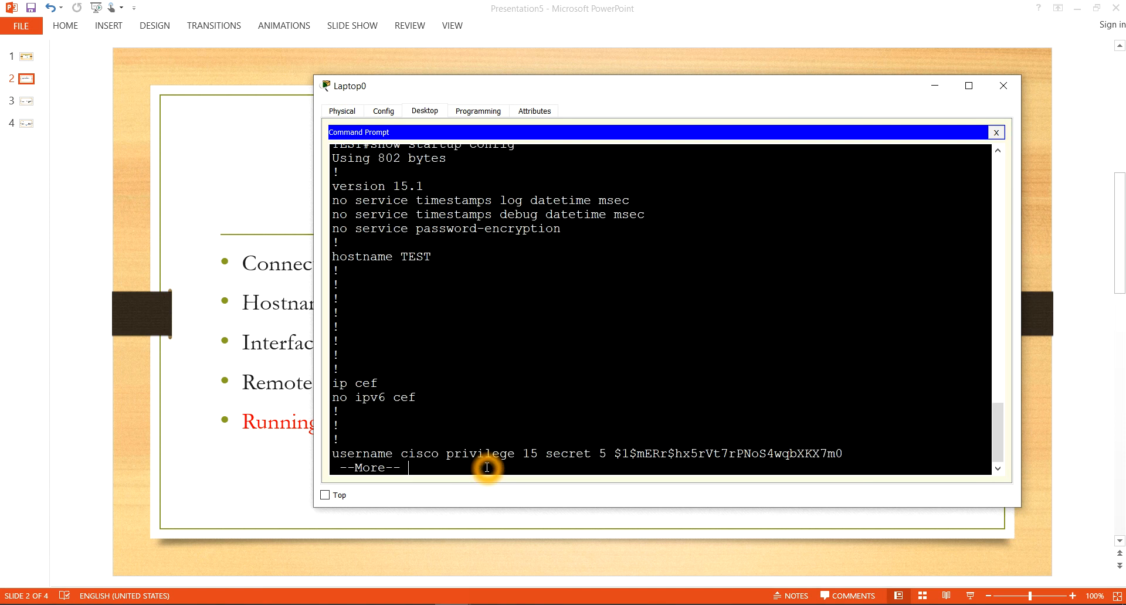
{"action": "left_click", "coordinate": [637, 326]}
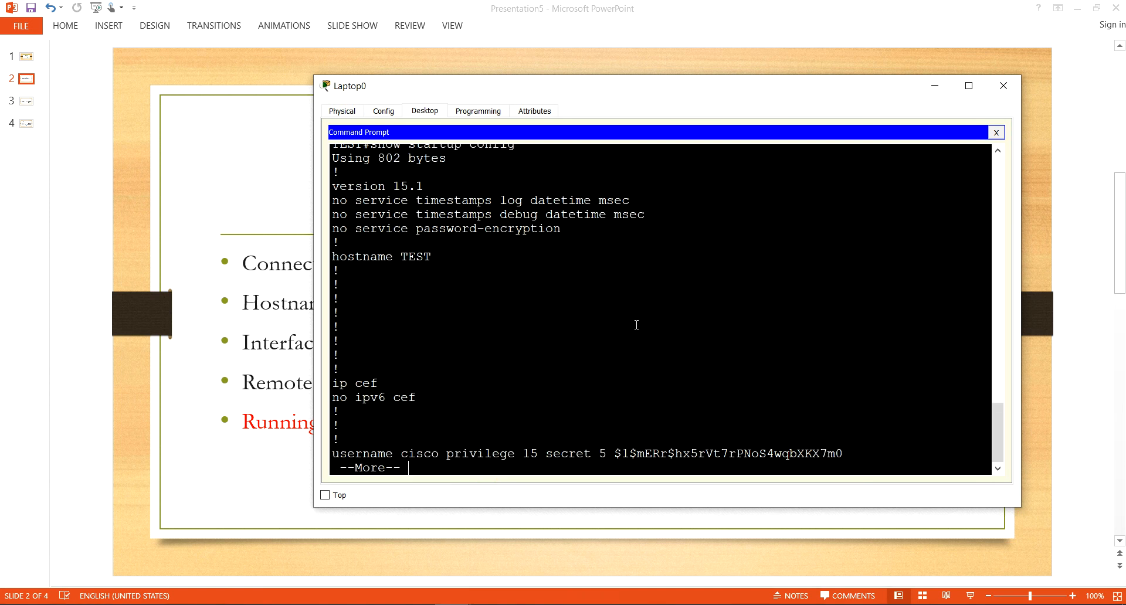
{"action": "left_click", "coordinate": [625, 342]}
{"action": "key", "text": "Return"}
{"action": "key", "text": "Return"}
{"action": "key", "text": "Return"}
{"action": "key", "text": "Return"}
{"action": "key", "text": "Return"}
{"action": "key", "text": "Return"}
{"action": "key", "text": "Return"}
{"action": "key", "text": "Return"}
{"action": "key", "text": "Return"}
{"action": "key", "text": "Return"}
{"action": "key", "text": "Return"}
{"action": "key", "text": "Return"}
{"action": "key", "text": "Return"}
{"action": "key", "text": "Return"}
{"action": "key", "text": "Return"}
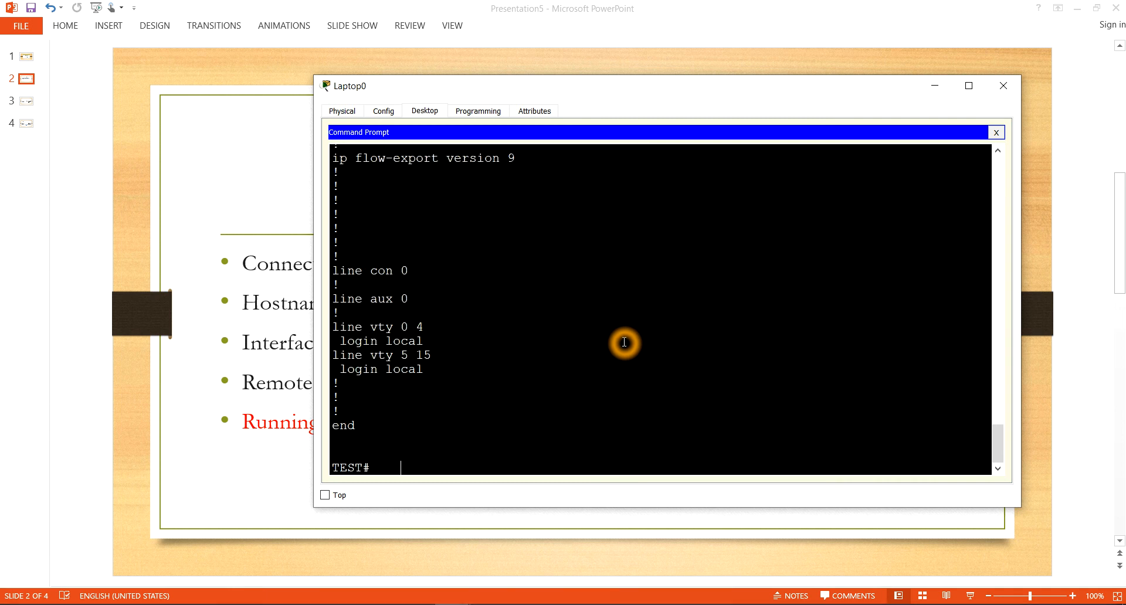
Step: Restart the router with the reload command and confirm the reload
{"action": "key", "text": "Return"}
{"action": "key", "text": "Return"}
{"action": "key", "text": "Return"}
{"action": "key", "text": "Return"}
{"action": "key", "text": "Return"}
{"action": "key", "text": "Return"}
{"action": "key", "text": "Return"}
{"action": "key", "text": "Return"}
{"action": "key", "text": "Return"}
{"action": "key", "text": "Return"}
{"action": "key", "text": "Return"}
{"action": "key", "text": "Return"}
{"action": "type", "text": "reload"}
{"action": "key", "text": "Return"}
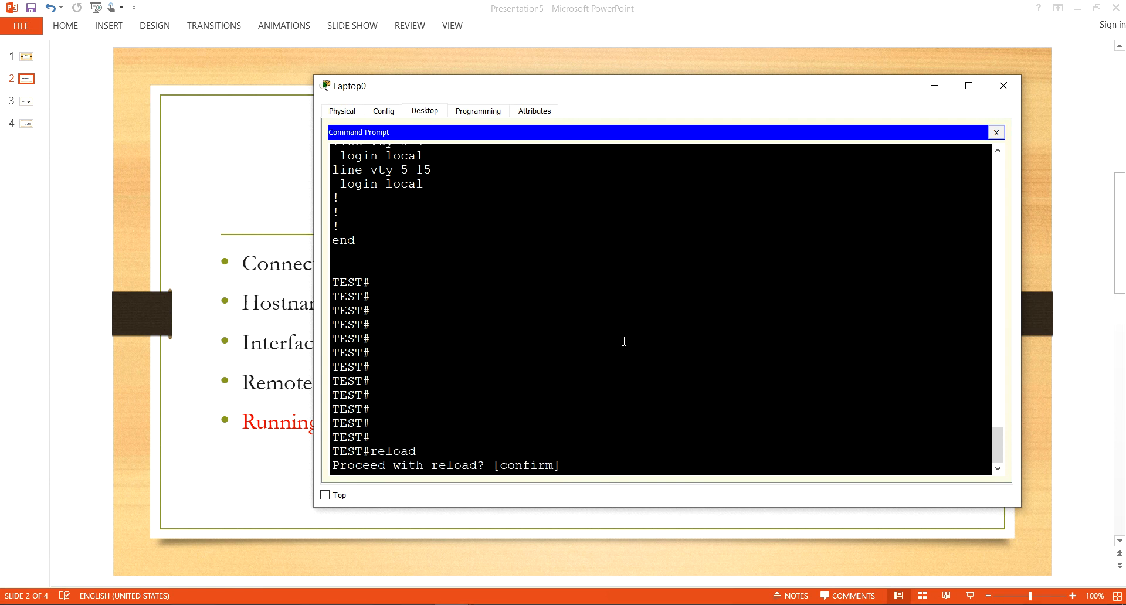
{"action": "left_click", "coordinate": [520, 487]}
{"action": "left_click", "coordinate": [417, 478]}
{"action": "left_click", "coordinate": [599, 464]}
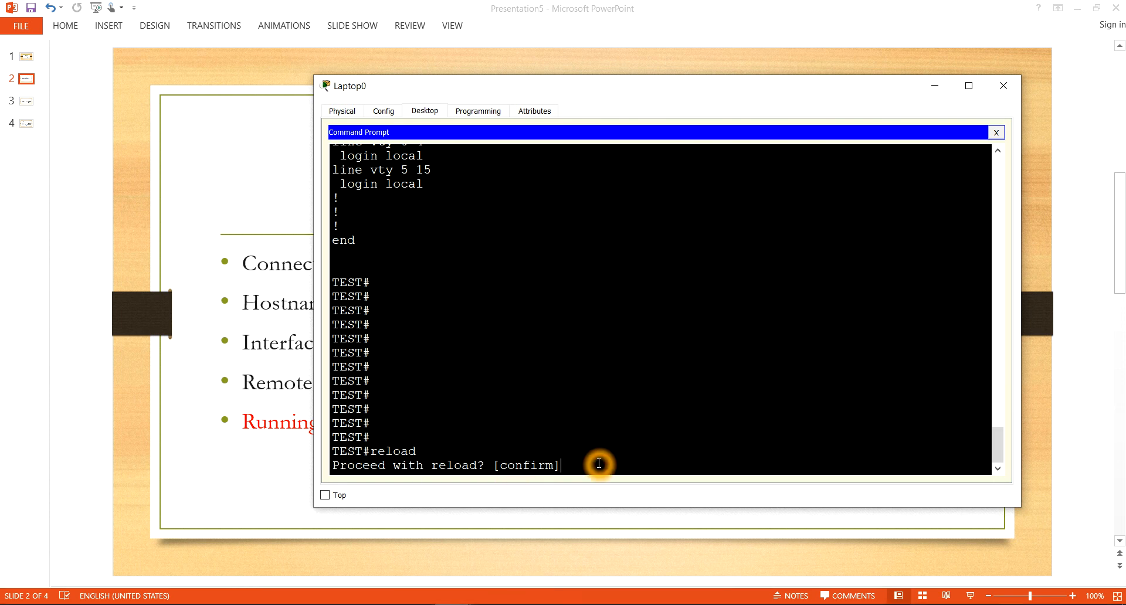
{"action": "key", "text": "Return"}
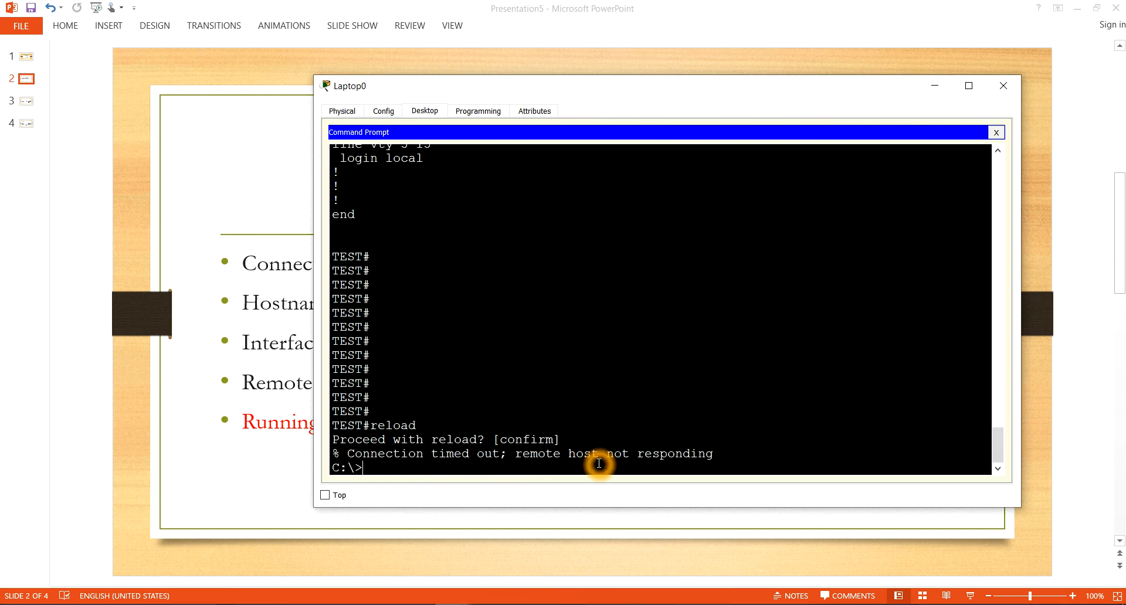
Step: Reconnect to the router with telnet 192.168.1.1 and log in with the username cisco and the account password
{"action": "left_click", "coordinate": [469, 463]}
{"action": "left_click", "coordinate": [589, 457]}
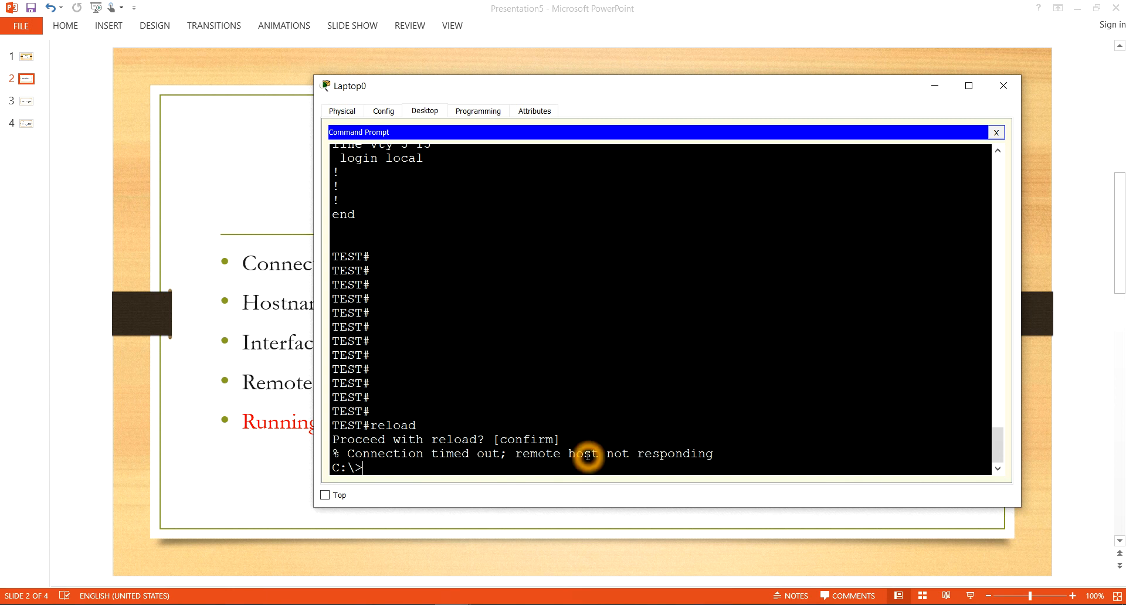
{"action": "left_click", "coordinate": [566, 479]}
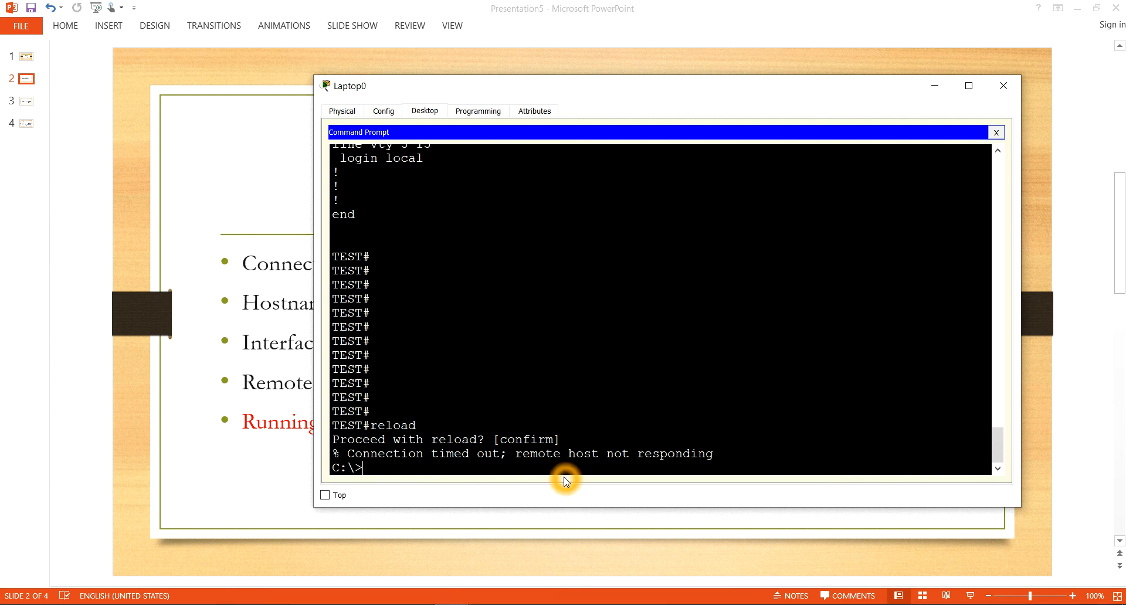
{"action": "type", "text": "telnet 192.168.1.1"}
{"action": "key", "text": "Return"}
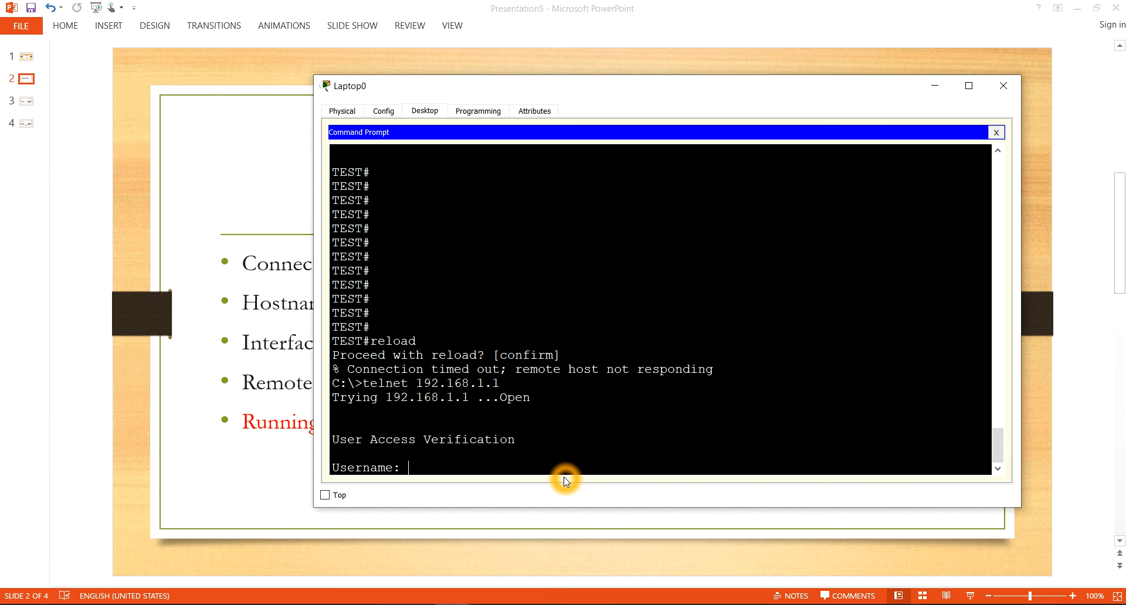
{"action": "type", "text": "cisco"}
{"action": "key", "text": "Return"}
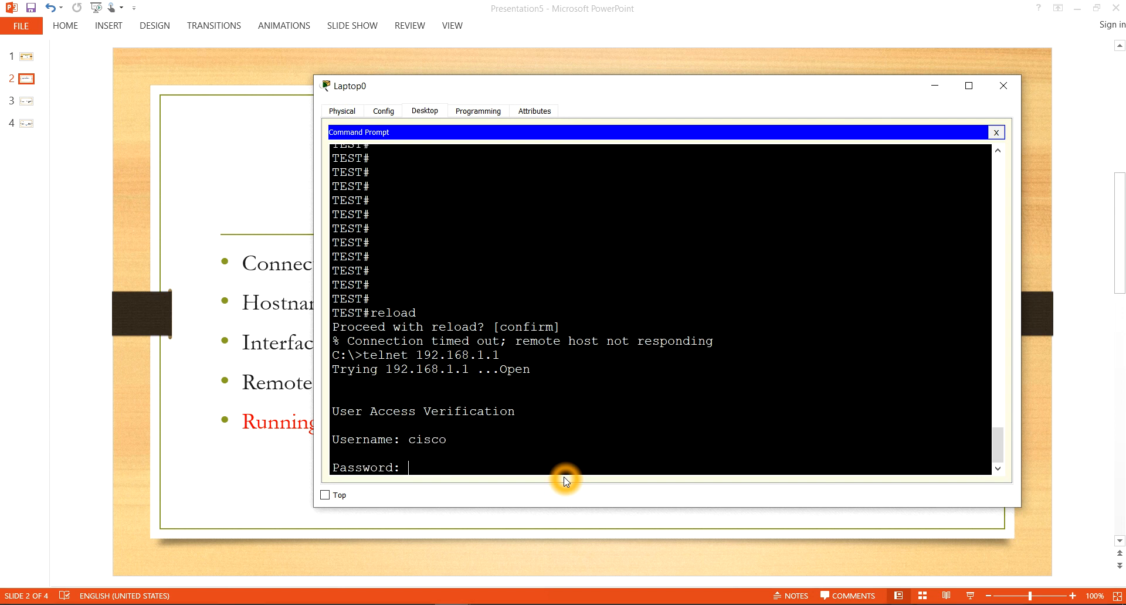
{"action": "key", "text": "Return"}
{"action": "key", "text": "Return"}
{"action": "key", "text": "Return"}
{"action": "key", "text": "Return"}
Step: Run show startup-config in the new Telnet session and examine the hostname line of the saved configuration
{"action": "type", "text": "show "}
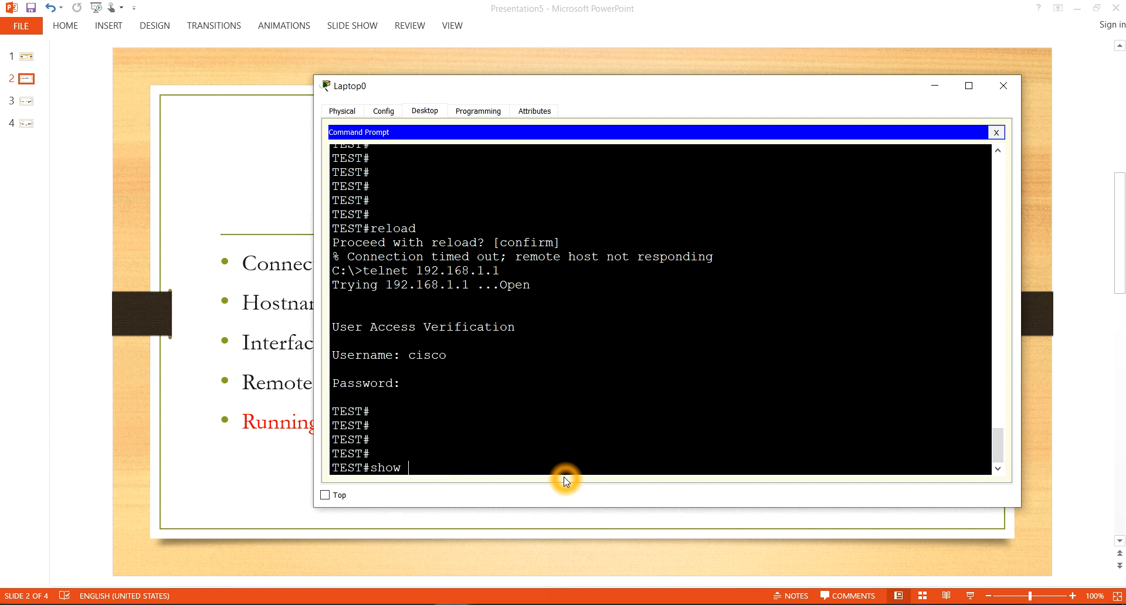
{"action": "type", "text": "startup-config"}
{"action": "key", "text": "Return"}
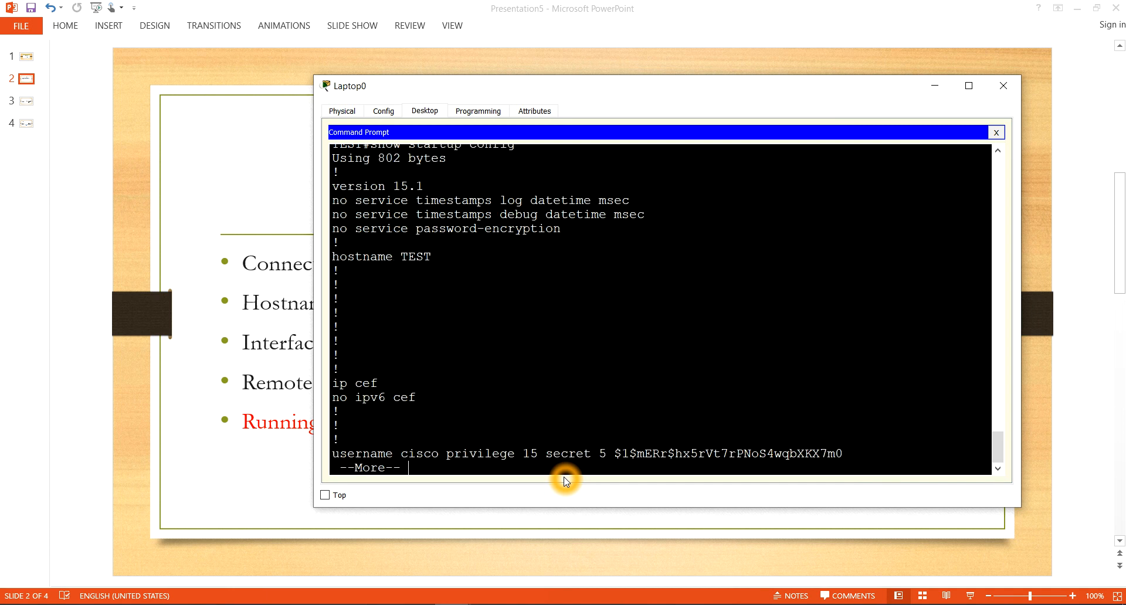
{"action": "left_click_drag", "start_coordinate": [444, 276], "coordinate": [433, 251]}
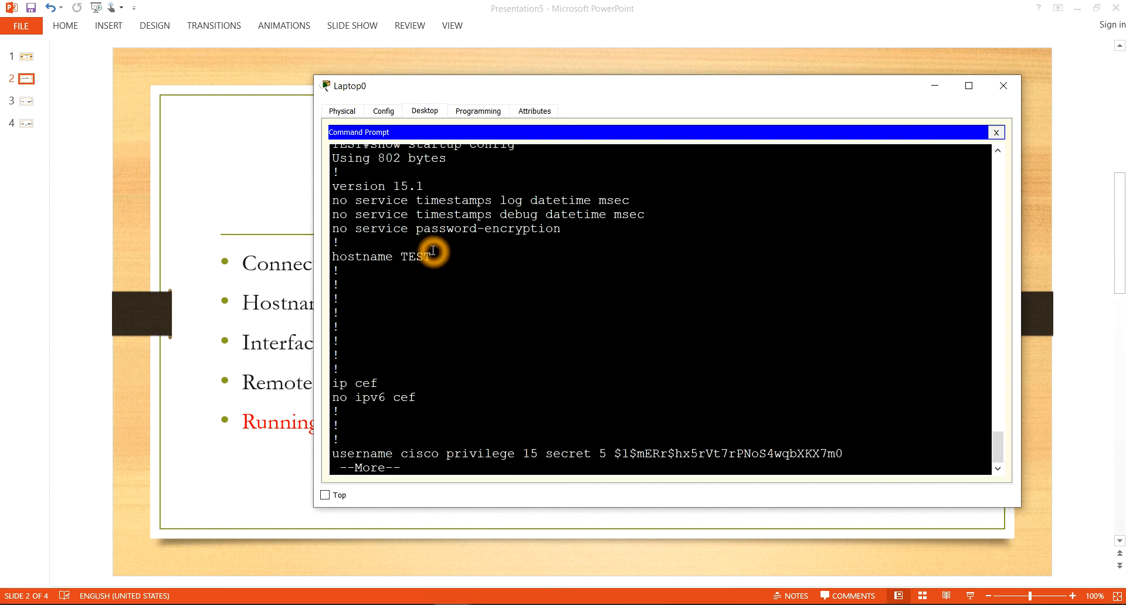